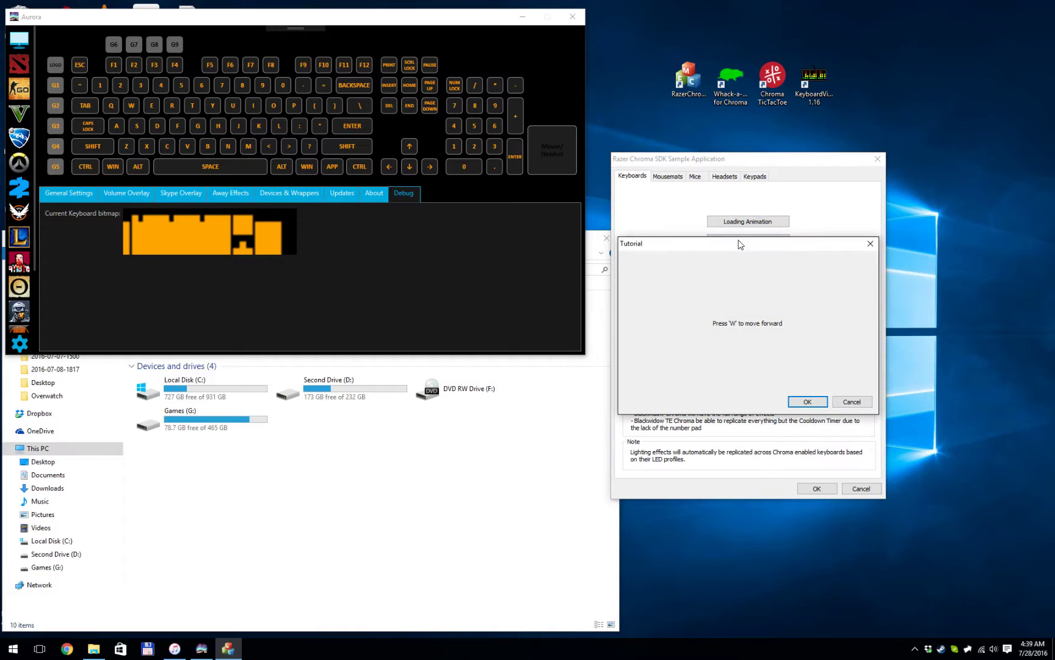
Run through the keyboard Tutorial with W, A, S and D, and trigger the Active Keys effect.
{"action": "key", "text": "w"}
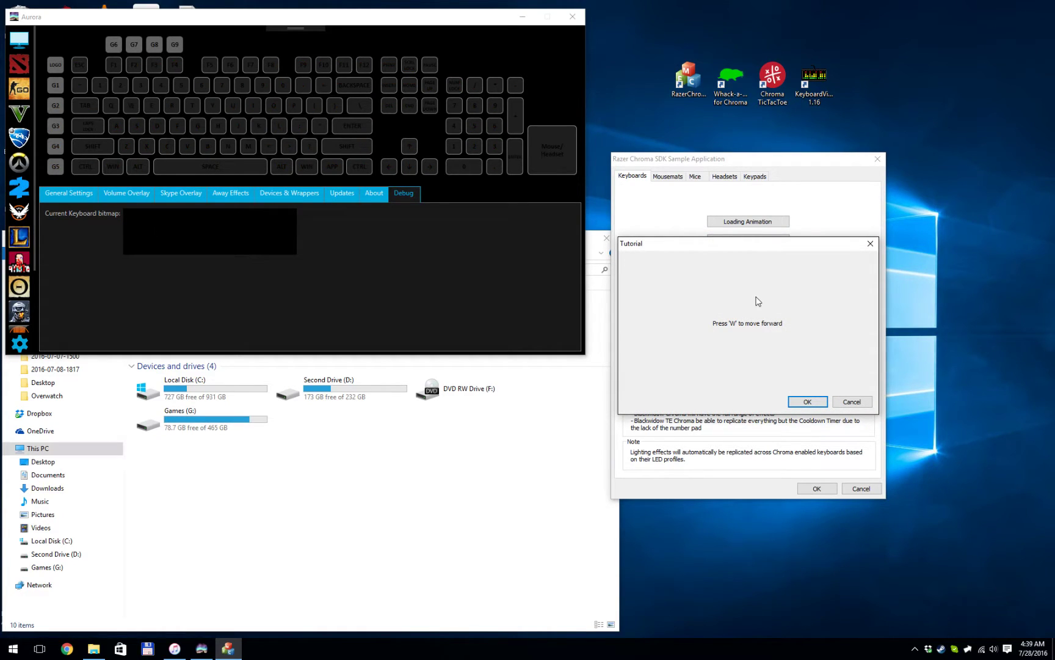
{"action": "key", "text": "a"}
{"action": "key", "text": "s"}
{"action": "key", "text": "d"}
{"action": "left_click", "coordinate": [807, 401]}
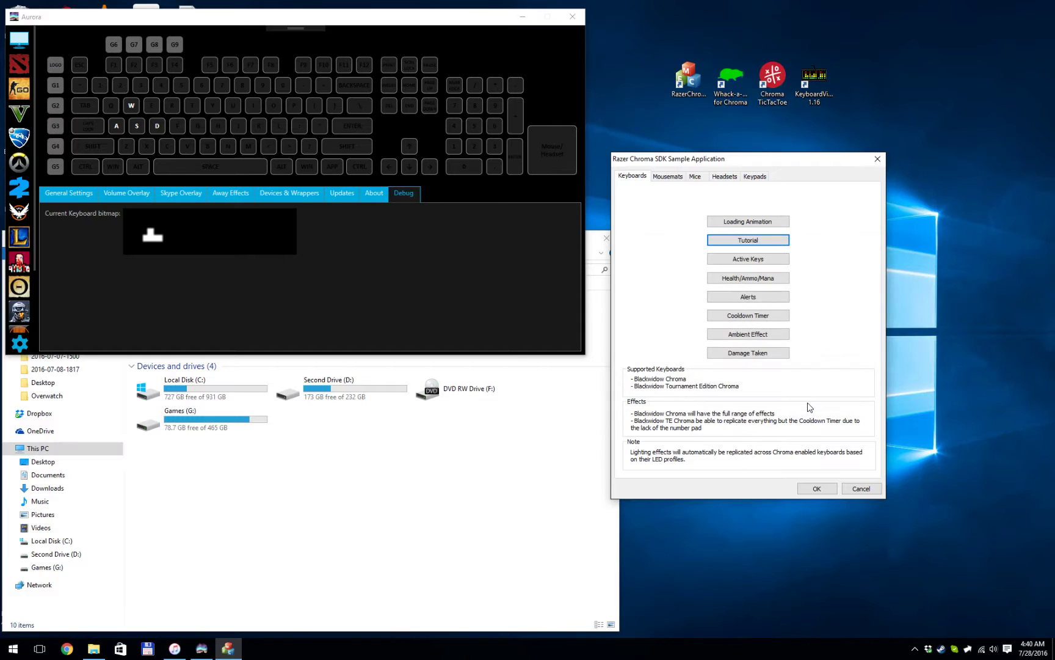
{"action": "left_click", "coordinate": [746, 263]}
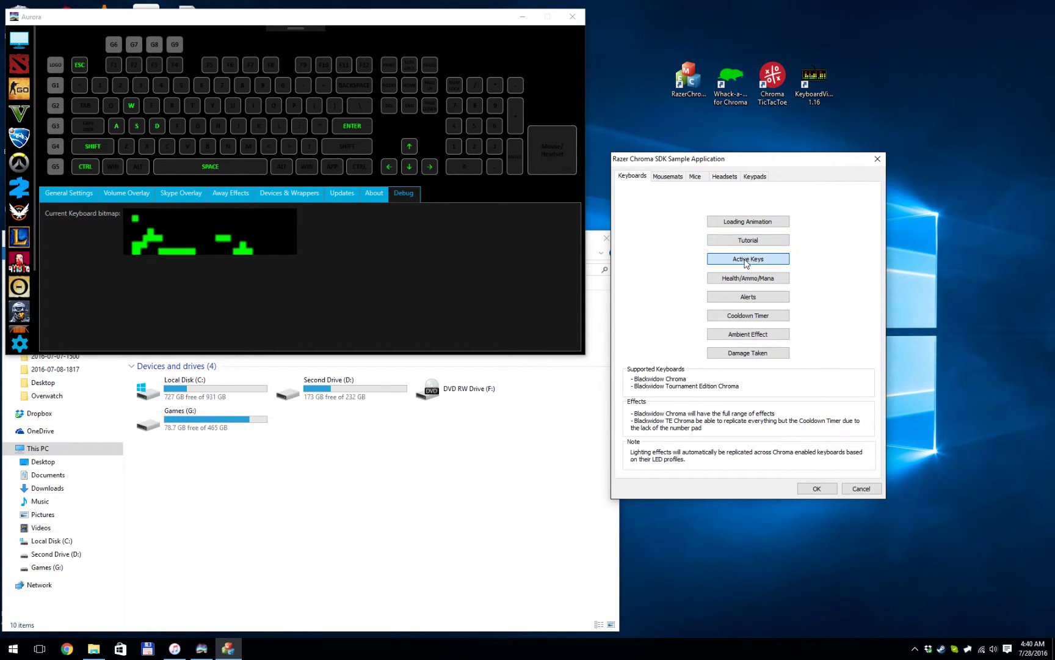
Try the keyboard Health/Ammo/Mana effect by raising health to about three quarters and ammo/mana to about one third, and dismiss it.
{"action": "left_click", "coordinate": [773, 284]}
{"action": "mouse_move", "coordinate": [650, 288]}
{"action": "left_mouse_down"}
{"action": "mouse_move", "coordinate": [855, 294]}
{"action": "mouse_move", "coordinate": [676, 287]}
{"action": "mouse_move", "coordinate": [797, 289]}
{"action": "left_mouse_up"}
{"action": "mouse_move", "coordinate": [650, 355]}
{"action": "left_mouse_down"}
{"action": "mouse_move", "coordinate": [868, 363]}
{"action": "mouse_move", "coordinate": [718, 354]}
{"action": "left_mouse_up"}
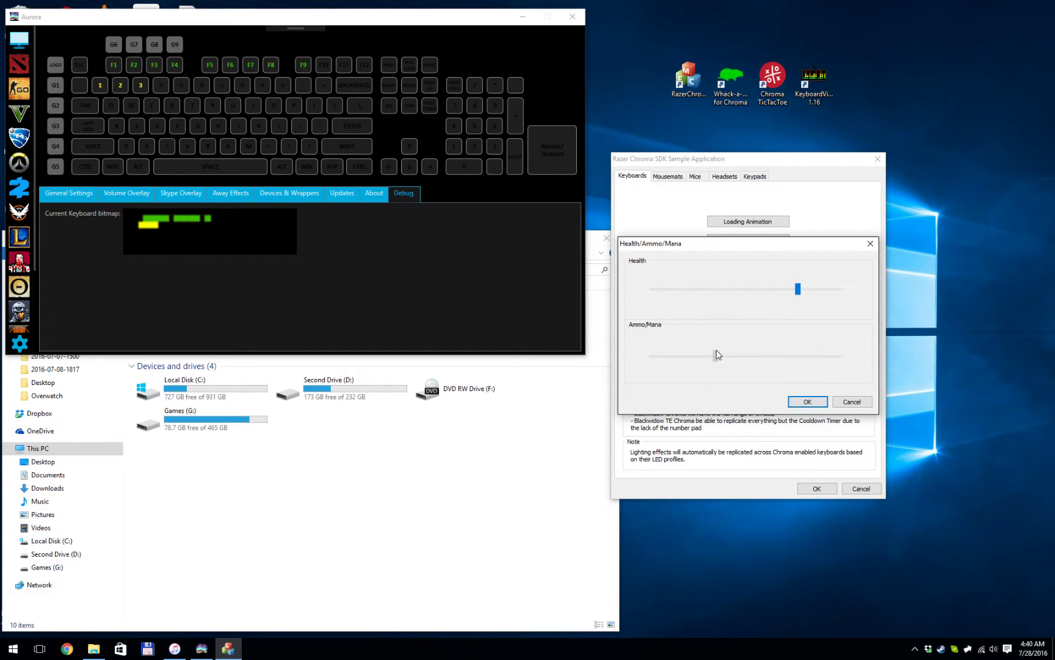
{"action": "left_click", "coordinate": [853, 403]}
Trigger the Positive Alert and the Negative Alert for the keyboard, and close the Alerts dialog.
{"action": "left_click", "coordinate": [750, 298]}
{"action": "left_click", "coordinate": [749, 300]}
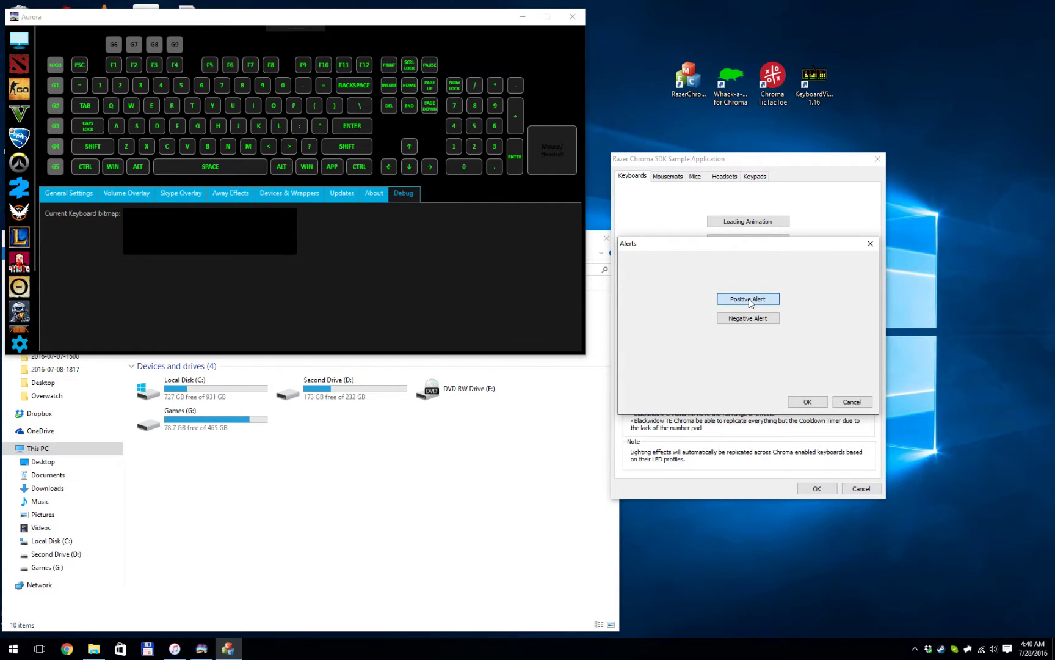
{"action": "left_click", "coordinate": [749, 318]}
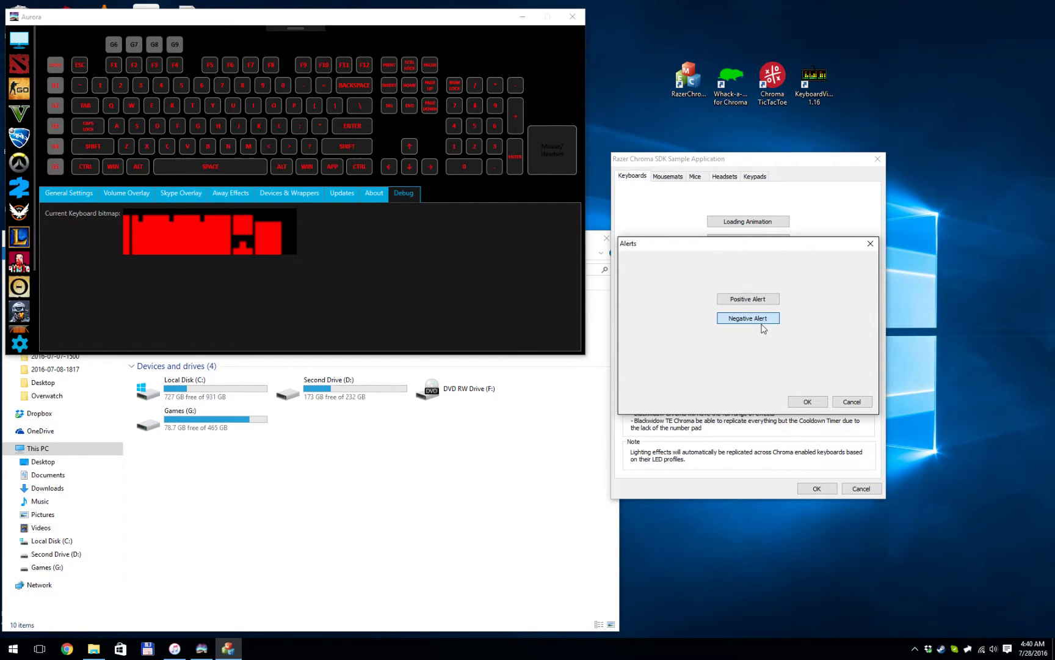
{"action": "left_click", "coordinate": [807, 403]}
Run the keyboard Cooldown Timer effect nearly to the end of its range and confirm it.
{"action": "left_click", "coordinate": [768, 315]}
{"action": "left_click_drag", "start_coordinate": [655, 306], "coordinate": [836, 306]}
{"action": "left_click", "coordinate": [807, 401]}
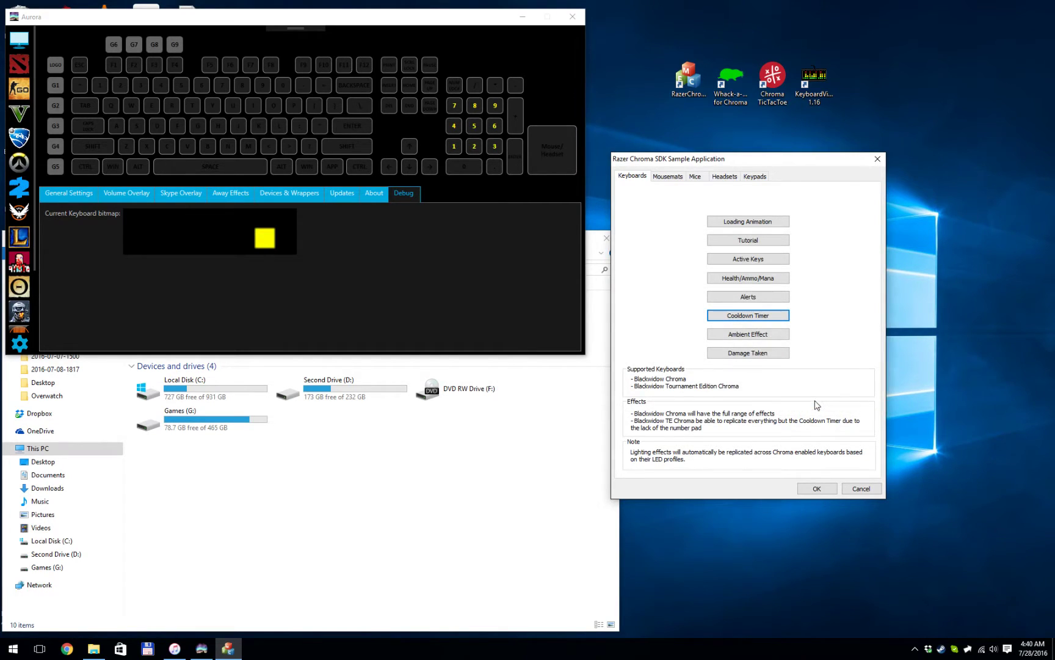
Start and stop the keyboard Ambient Effect, and trigger the keyboard Damage Taken effect.
{"action": "left_click", "coordinate": [748, 336]}
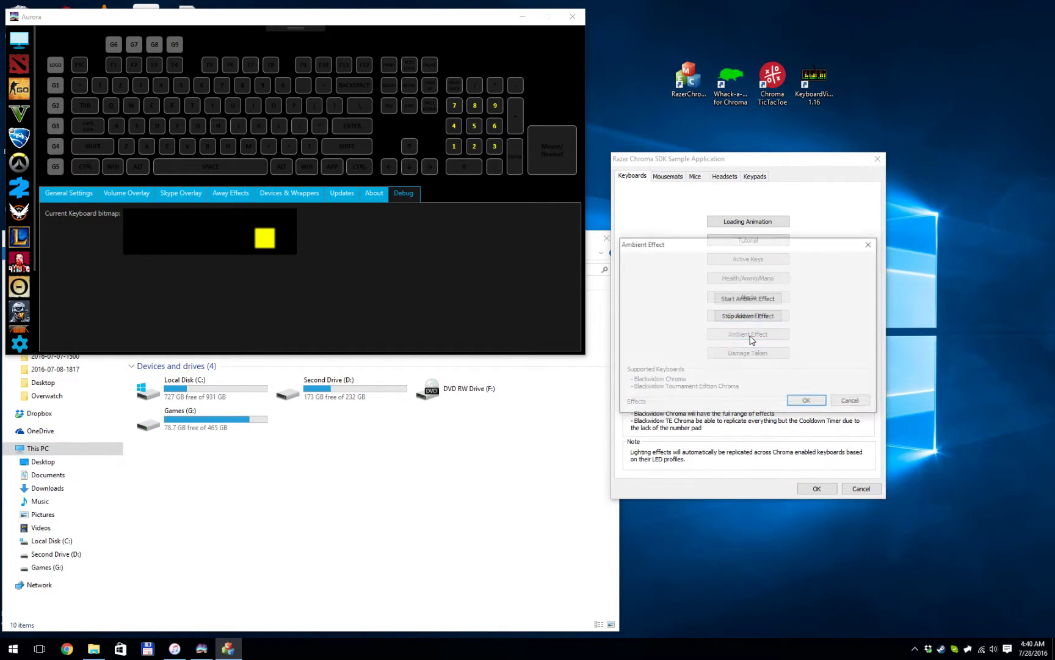
{"action": "left_click", "coordinate": [736, 299]}
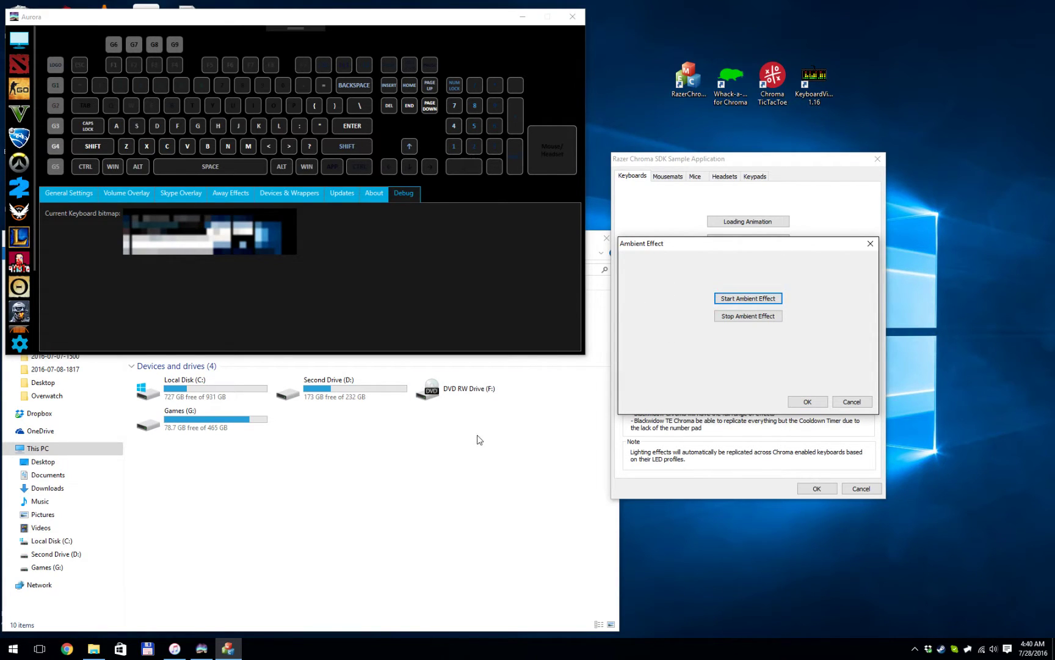
{"action": "mouse_move", "coordinate": [696, 246]}
{"action": "left_mouse_down"}
{"action": "mouse_move", "coordinate": [455, 208]}
{"action": "mouse_move", "coordinate": [484, 344]}
{"action": "mouse_move", "coordinate": [556, 52]}
{"action": "mouse_move", "coordinate": [286, 16]}
{"action": "mouse_move", "coordinate": [162, 55]}
{"action": "mouse_move", "coordinate": [461, 55]}
{"action": "mouse_move", "coordinate": [757, 28]}
{"action": "mouse_move", "coordinate": [787, 322]}
{"action": "mouse_move", "coordinate": [898, 160]}
{"action": "mouse_move", "coordinate": [698, 420]}
{"action": "mouse_move", "coordinate": [2, 259]}
{"action": "mouse_move", "coordinate": [535, 271]}
{"action": "mouse_move", "coordinate": [644, 165]}
{"action": "mouse_move", "coordinate": [684, 261]}
{"action": "left_mouse_up"}
{"action": "left_click", "coordinate": [757, 333]}
{"action": "left_click", "coordinate": [793, 413]}
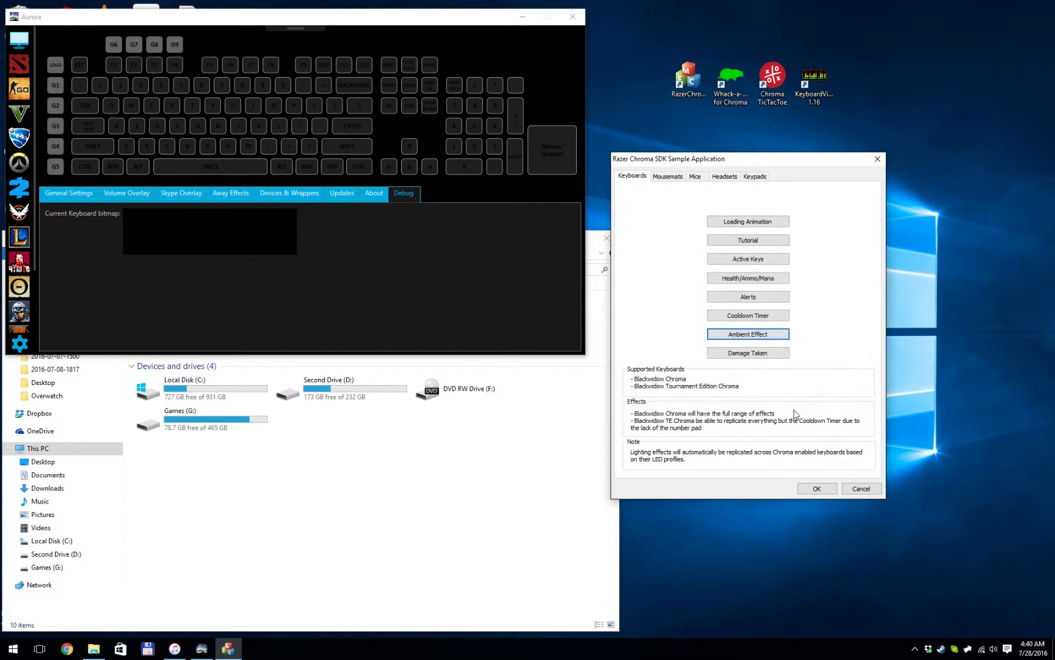
{"action": "left_click", "coordinate": [760, 356]}
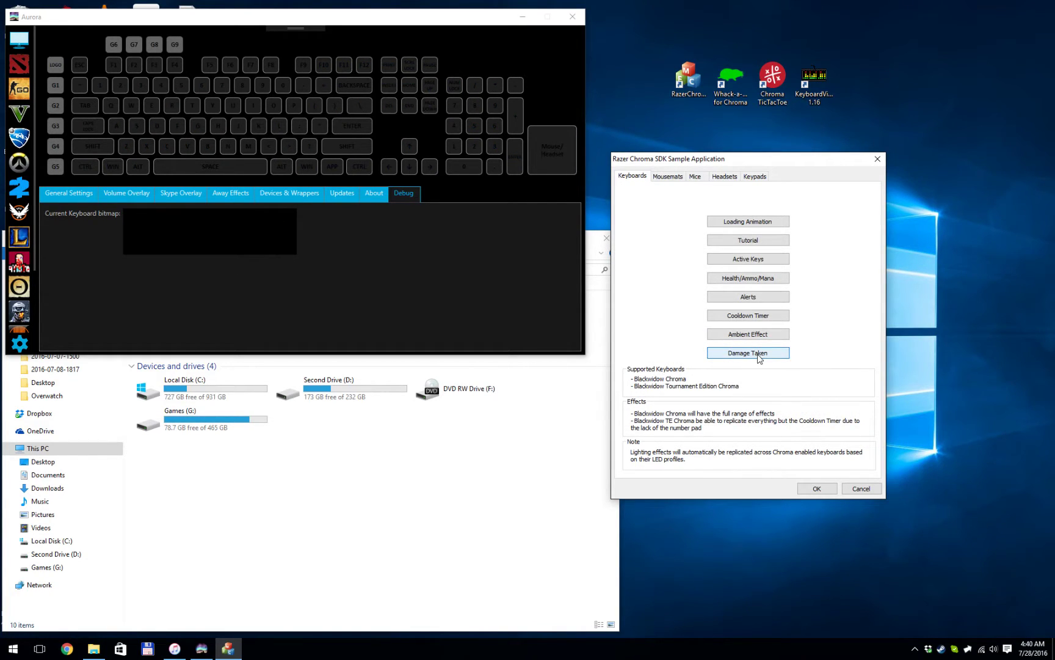
Play the Loading Animation for mice, and open and dismiss the mouse Health/Ammo/Mana effect.
{"action": "left_click", "coordinate": [696, 177]}
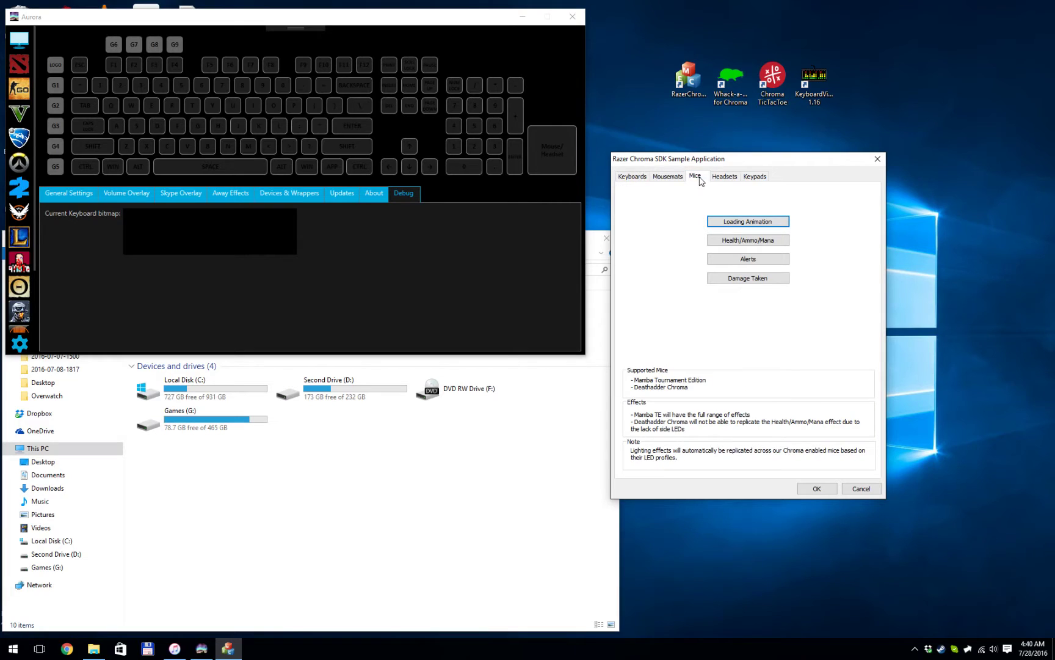
{"action": "left_click", "coordinate": [748, 225]}
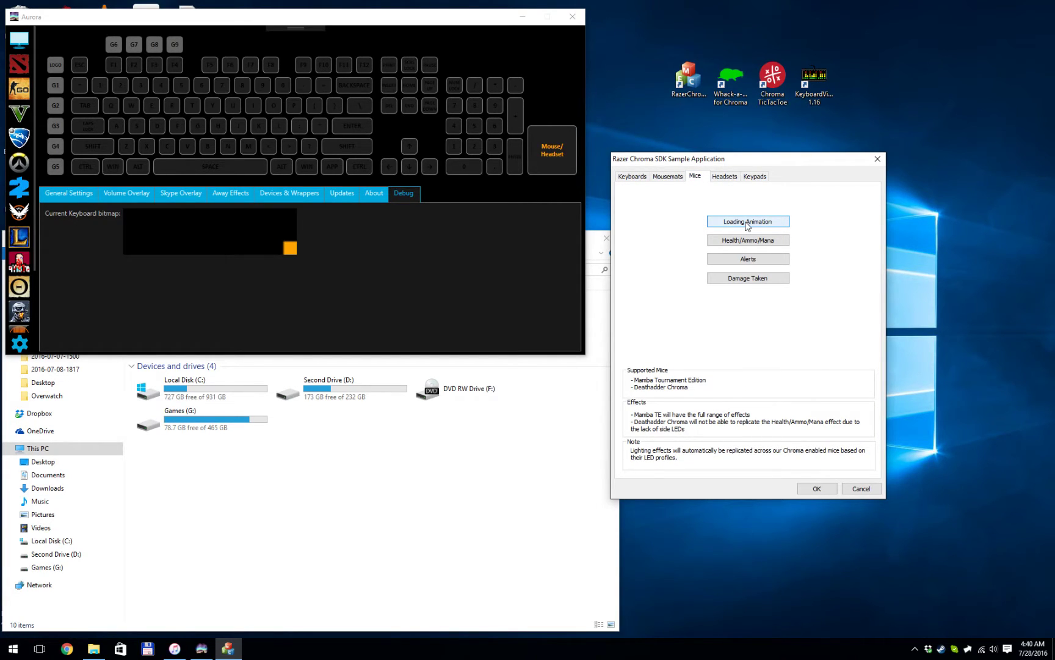
{"action": "left_click", "coordinate": [753, 240]}
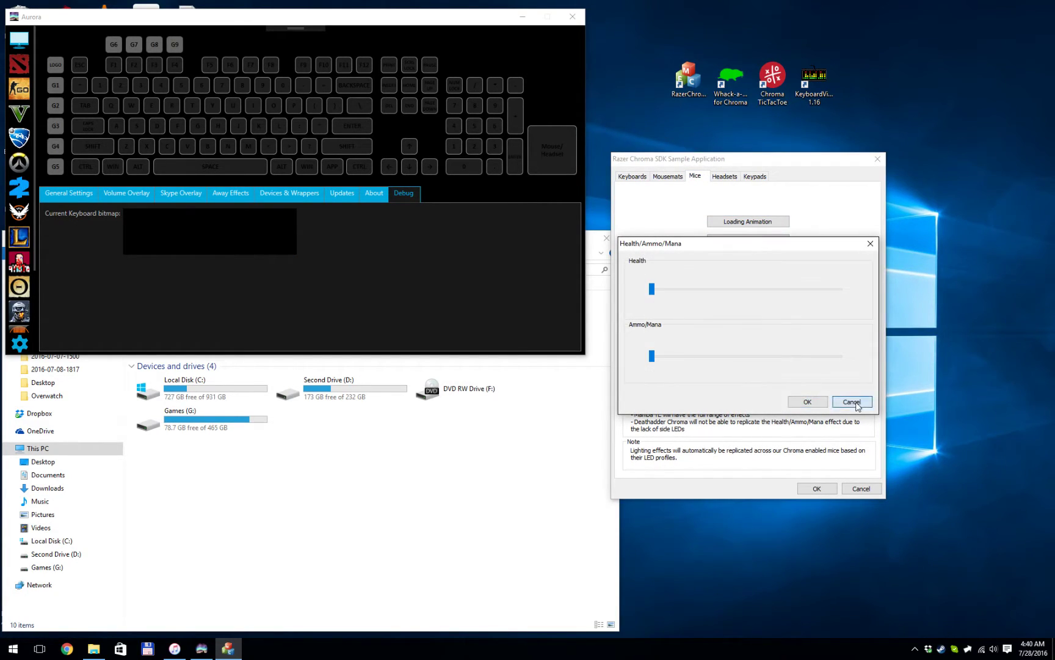
{"action": "left_click", "coordinate": [853, 401]}
Trigger the mouse Positive Alert, Negative Alert and Damage Taken effects, and close the Razer Chroma sample application.
{"action": "left_click", "coordinate": [755, 263]}
{"action": "left_click", "coordinate": [749, 298]}
{"action": "left_click", "coordinate": [751, 319]}
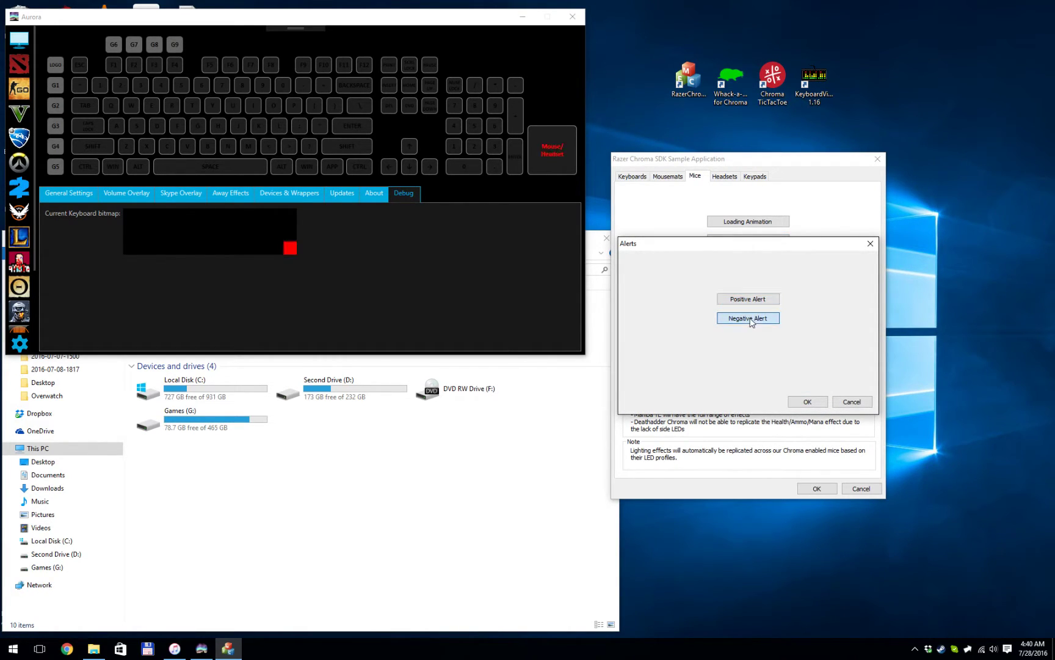
{"action": "left_click", "coordinate": [808, 402]}
{"action": "left_click", "coordinate": [760, 282]}
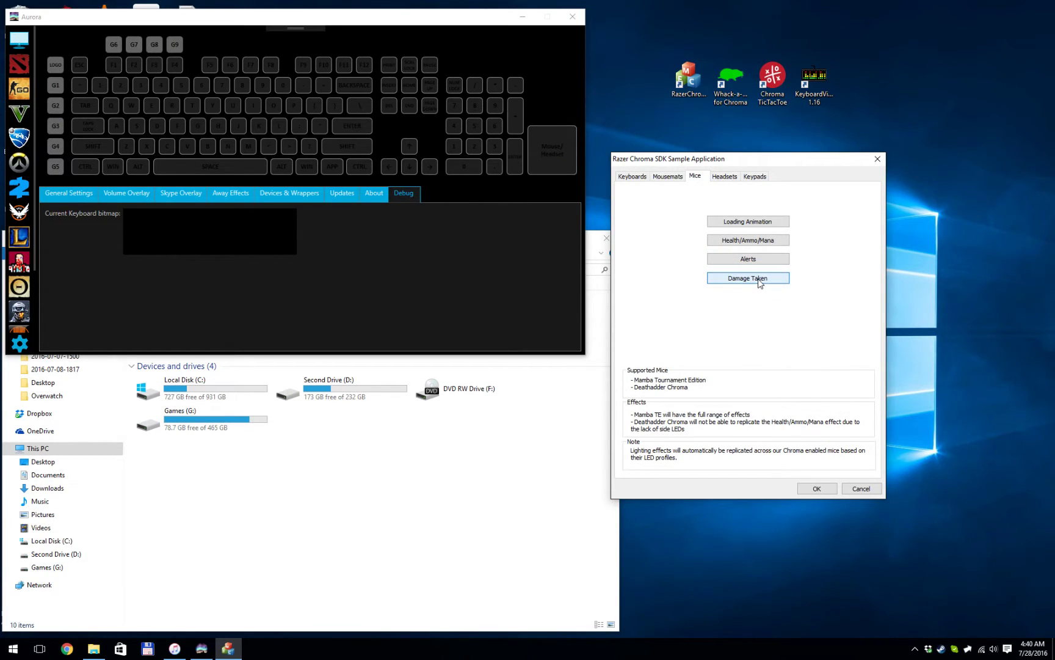
{"action": "left_click", "coordinate": [821, 488]}
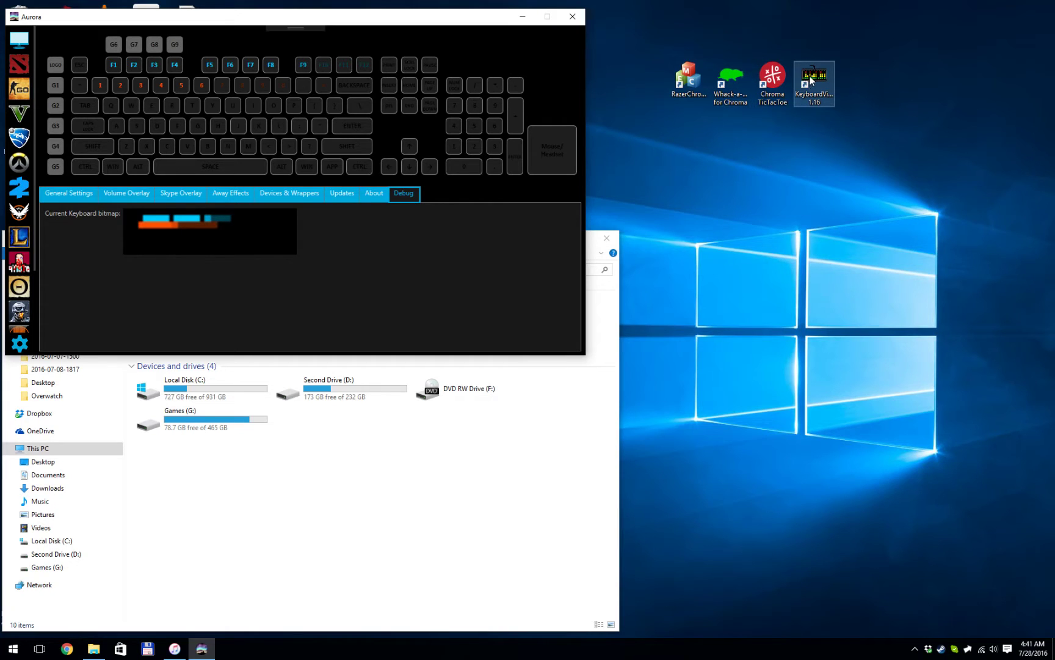
Launch Whack-a-Mole for Chroma, place its window beside Aurora and start a new Easy 30-second game with red moles.
{"action": "left_click", "coordinate": [742, 83]}
{"action": "left_click", "coordinate": [743, 84]}
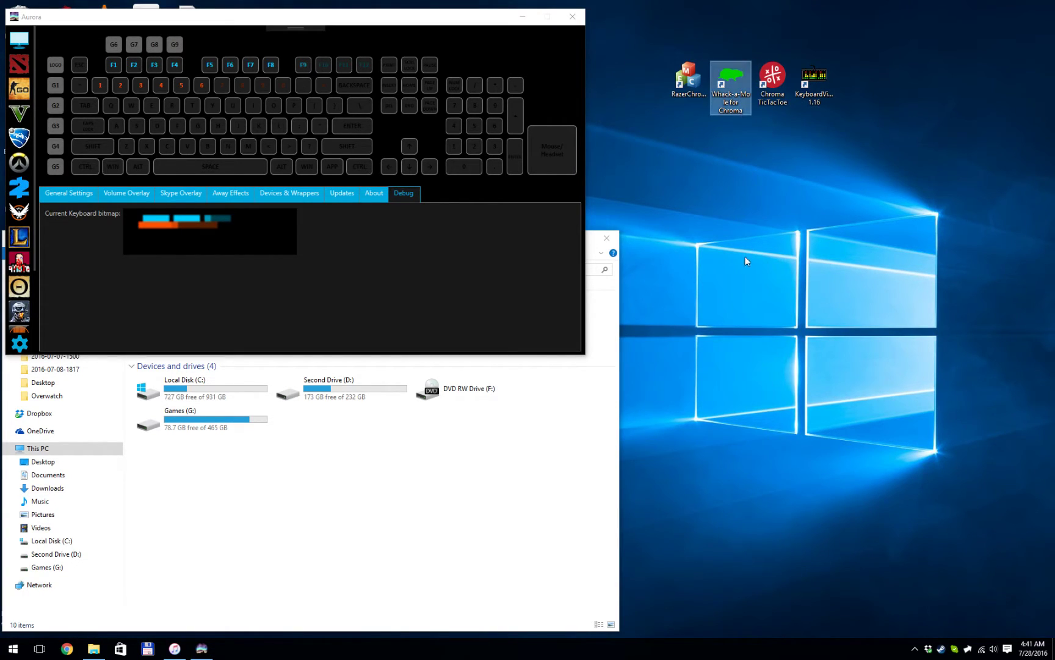
{"action": "left_click_drag", "start_coordinate": [532, 243], "coordinate": [770, 254]}
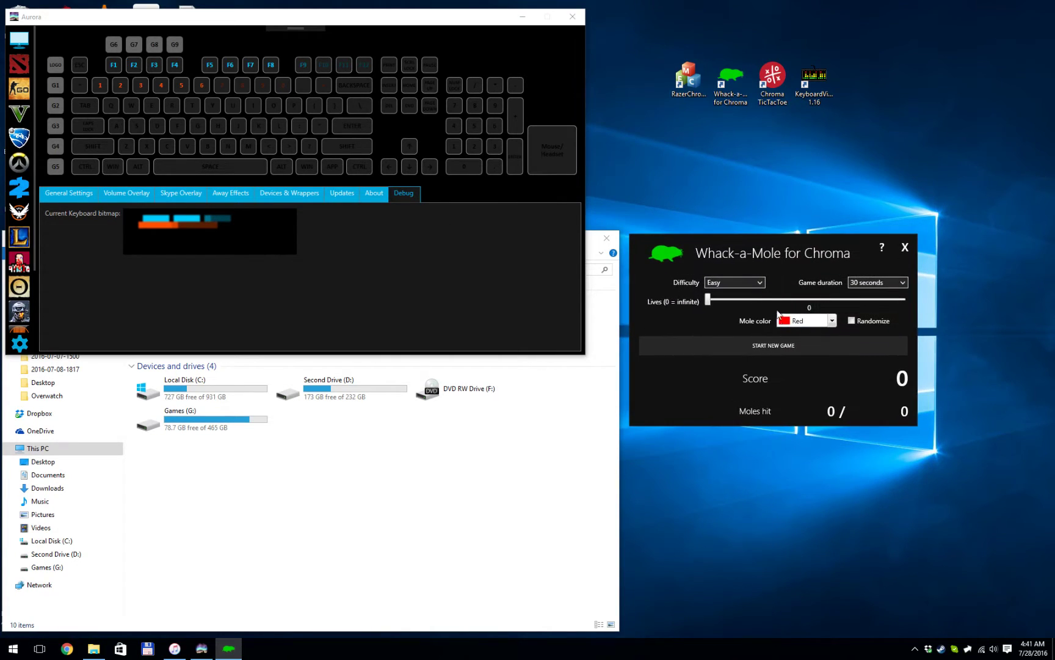
{"action": "left_click", "coordinate": [804, 346]}
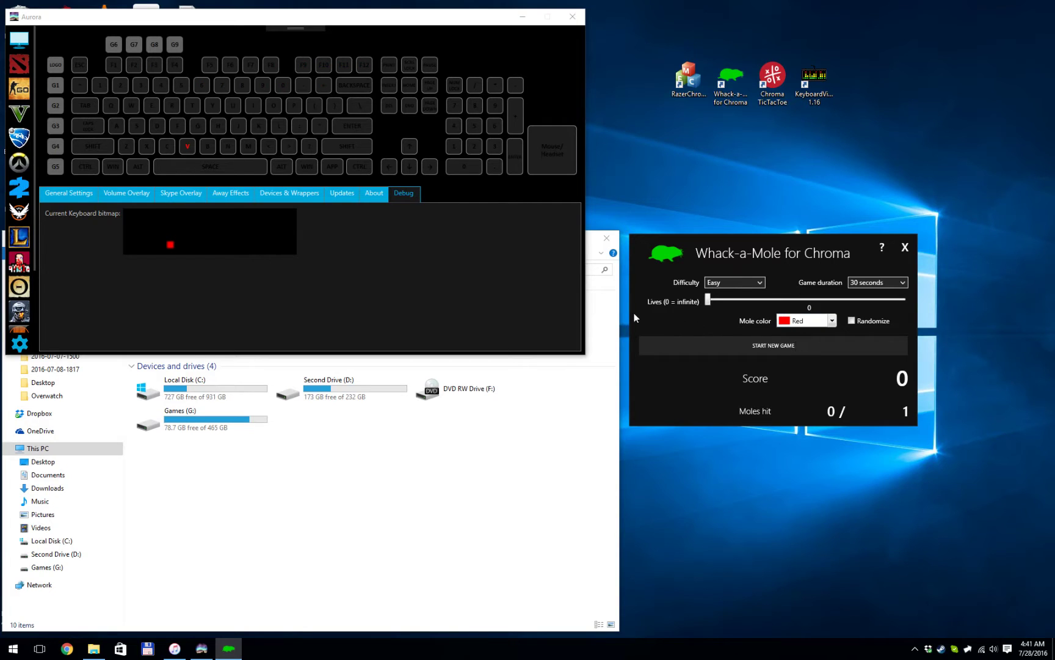
Hit each mole lit on the virtual keyboard until the Whack-a-Mole round ends, and close the game.
{"action": "key", "text": "v"}
{"action": "key", "text": "KP_6"}
{"action": "key", "text": "KP_7"}
{"action": "key", "text": "KP_5"}
{"action": "key", "text": "l"}
{"action": "key", "text": "w"}
{"action": "key", "text": "KP_8"}
{"action": "key", "text": "KP_1"}
{"action": "key", "text": "Return"}
{"action": "key", "text": "KP_3"}
{"action": "key", "text": "u"}
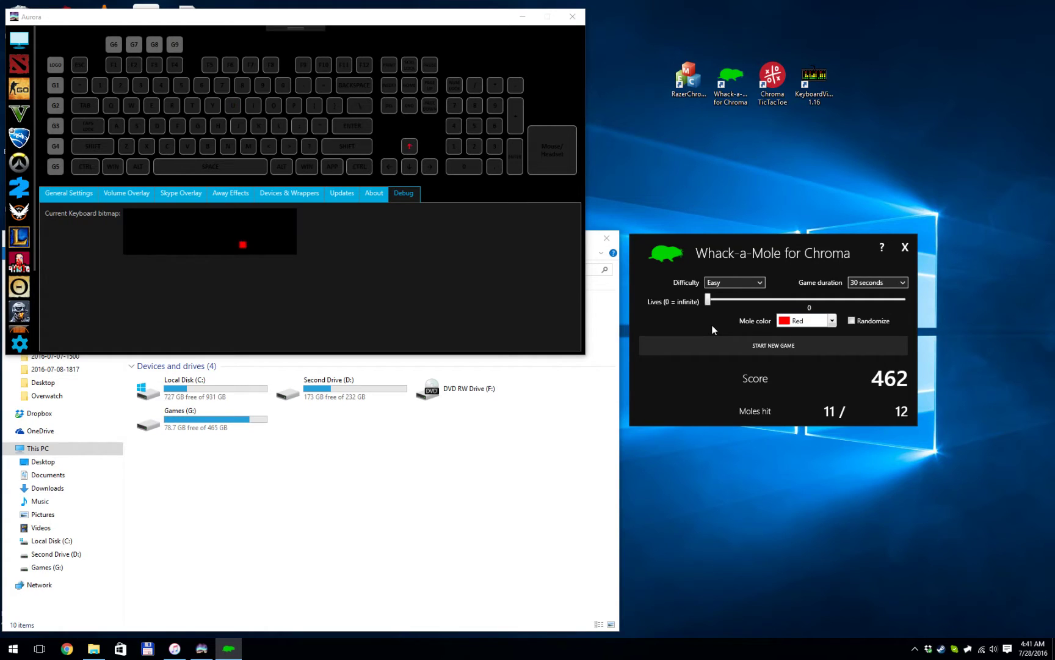
{"action": "key", "text": "Up"}
{"action": "key", "text": "l"}
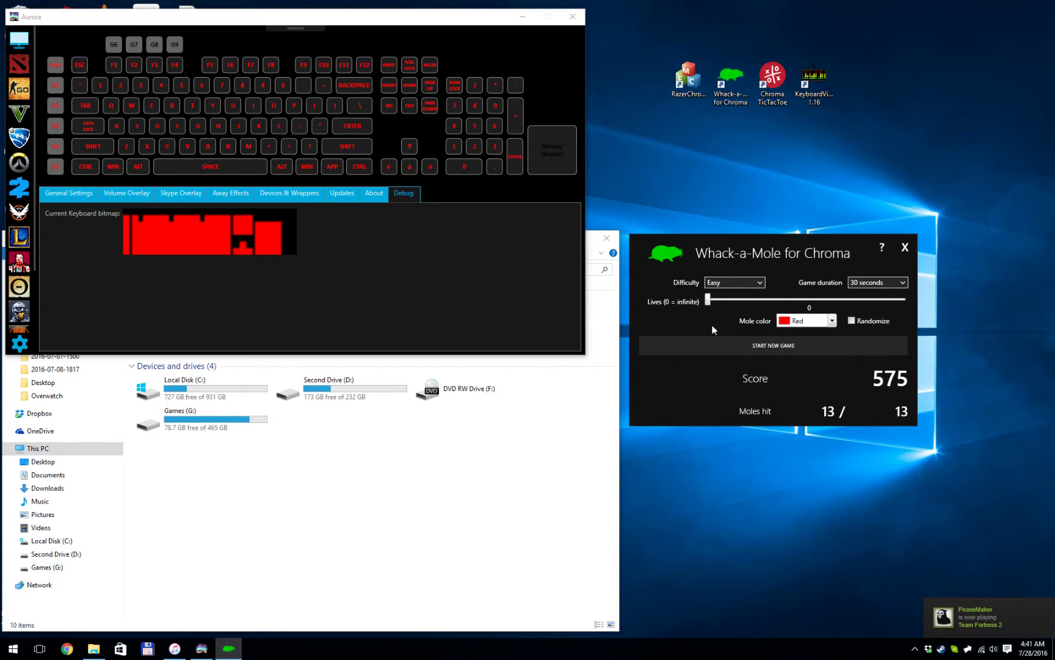
{"action": "left_click", "coordinate": [905, 247]}
Launch Chroma TicTacToe, place its window beside Aurora and start an Easy game.
{"action": "double_click", "coordinate": [771, 76]}
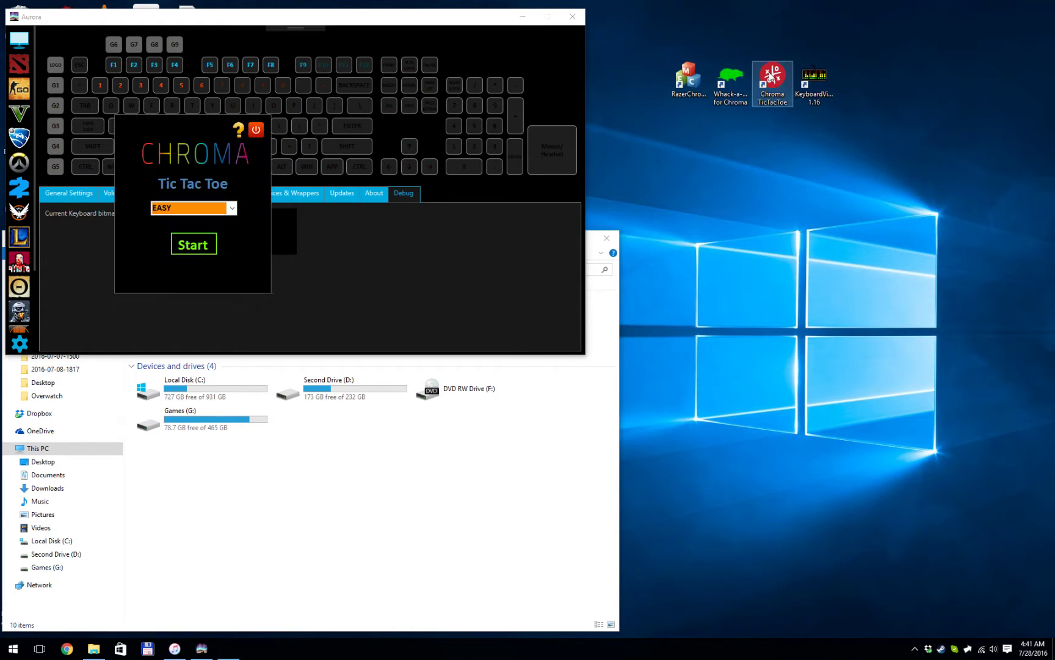
{"action": "left_click_drag", "start_coordinate": [188, 120], "coordinate": [774, 176]}
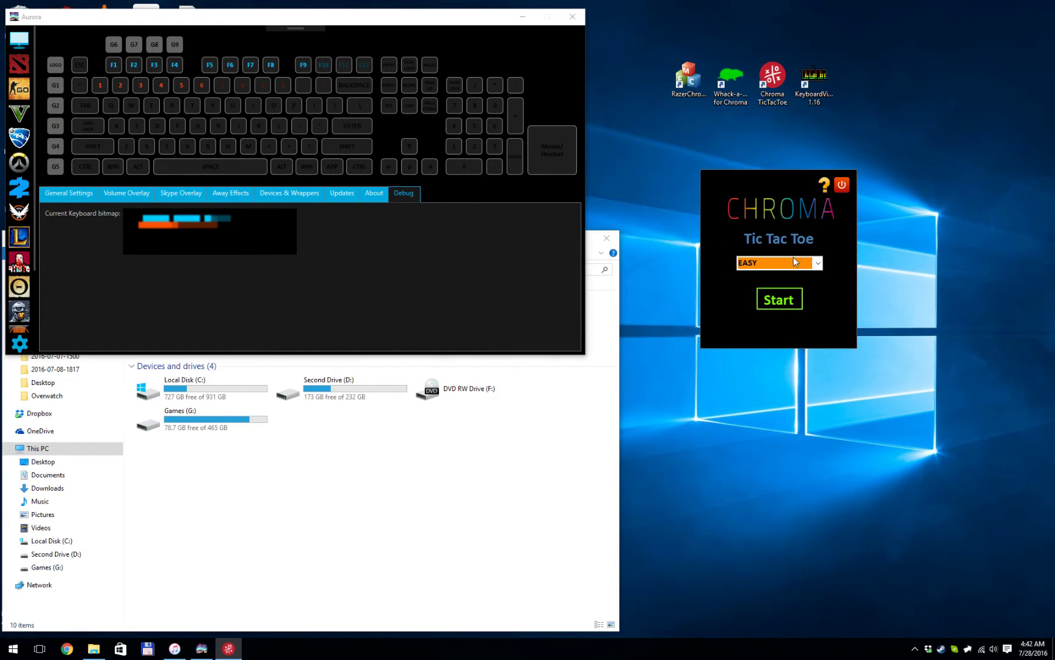
{"action": "left_click", "coordinate": [780, 302]}
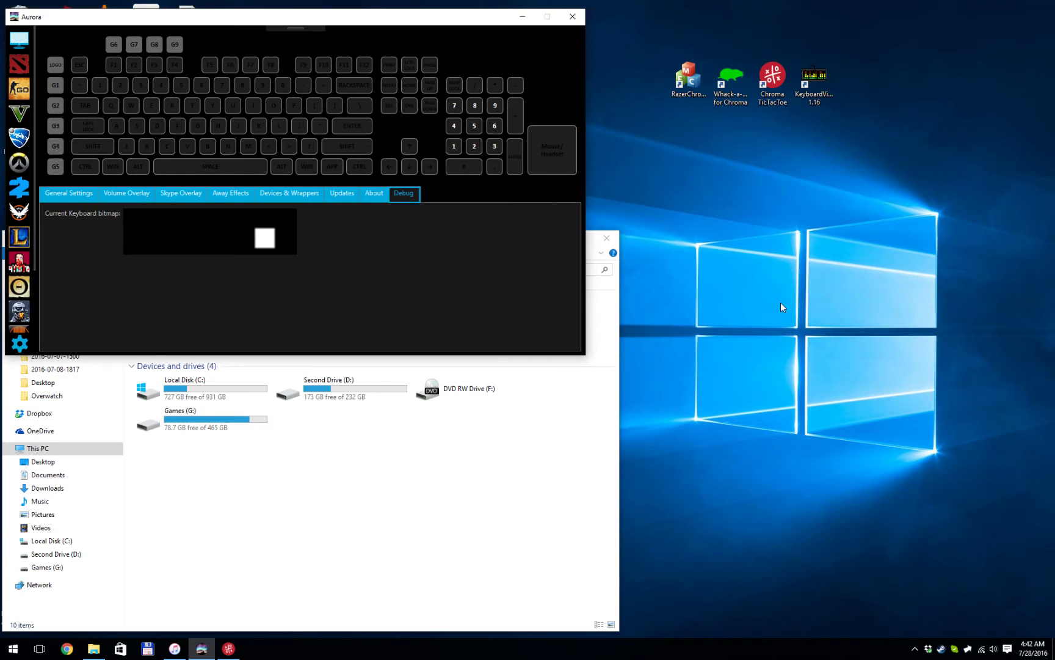
Return to the Tic Tac Toe window and fill the middle row of the numpad board, squares 4, 5 and 6.
{"action": "left_click", "coordinate": [229, 648]}
{"action": "key", "text": "KP_5"}
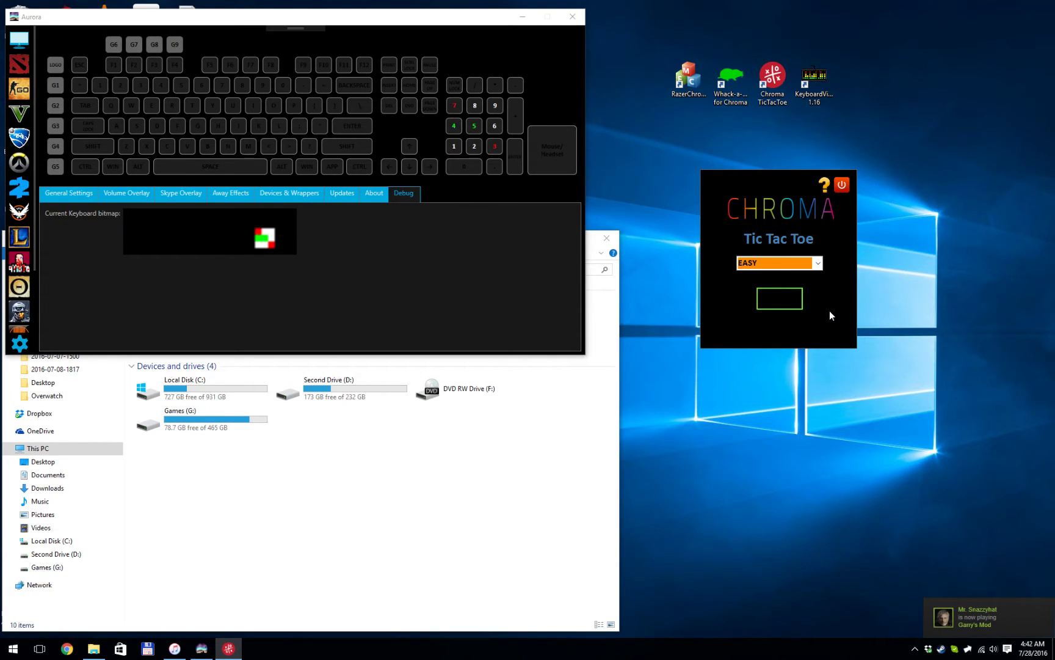
{"action": "key", "text": "KP_6"}
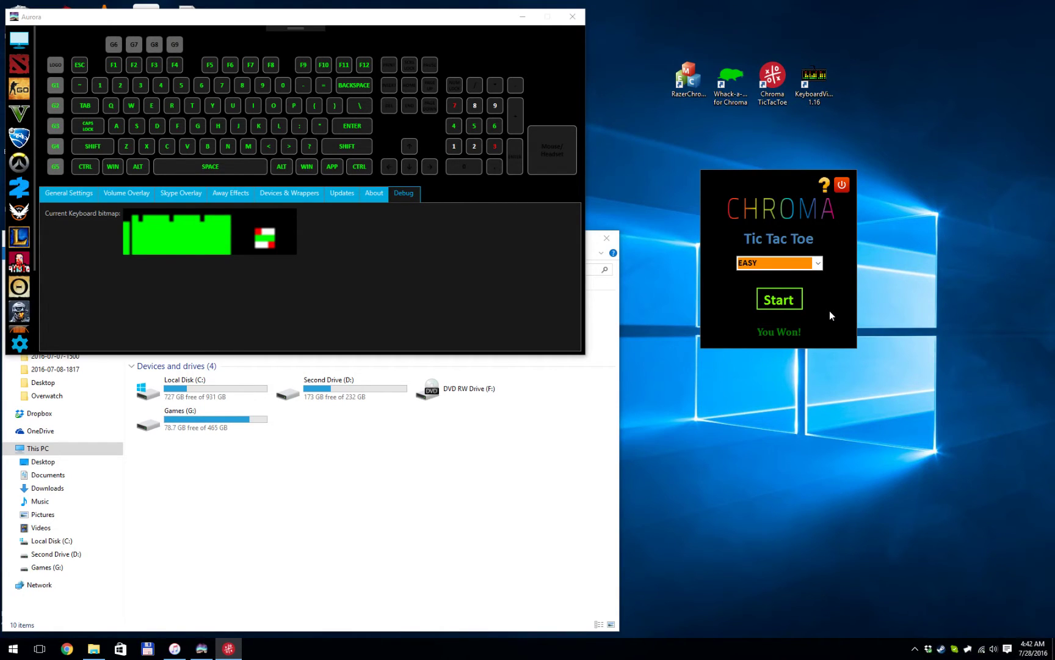
Play a second Easy game of Tic Tac Toe, and close Chroma TicTacToe.
{"action": "left_click", "coordinate": [779, 299]}
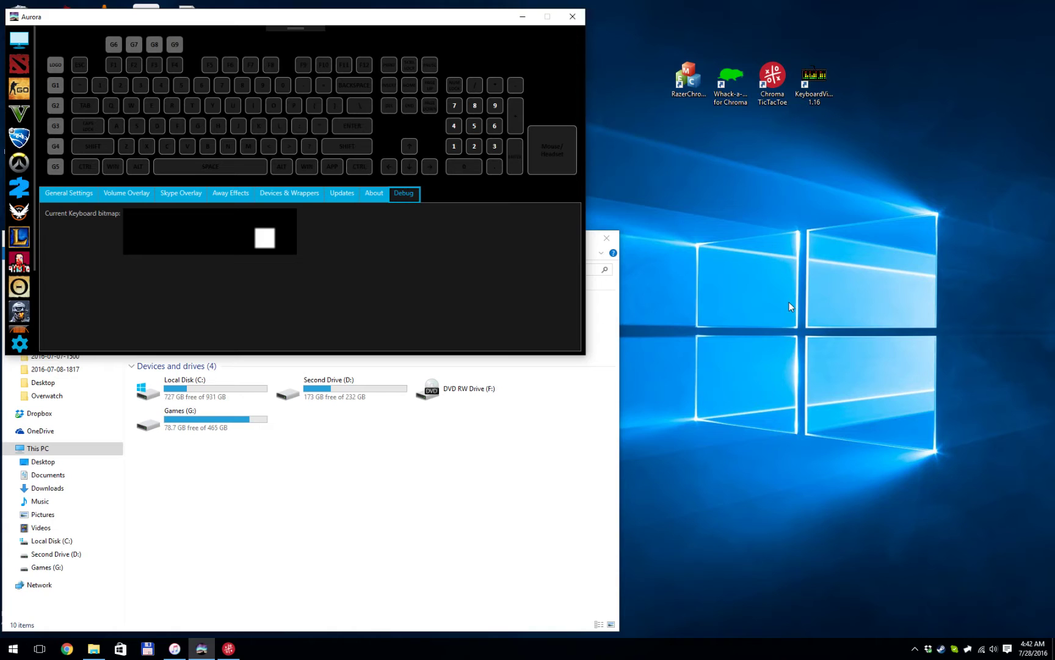
{"action": "left_click", "coordinate": [228, 648]}
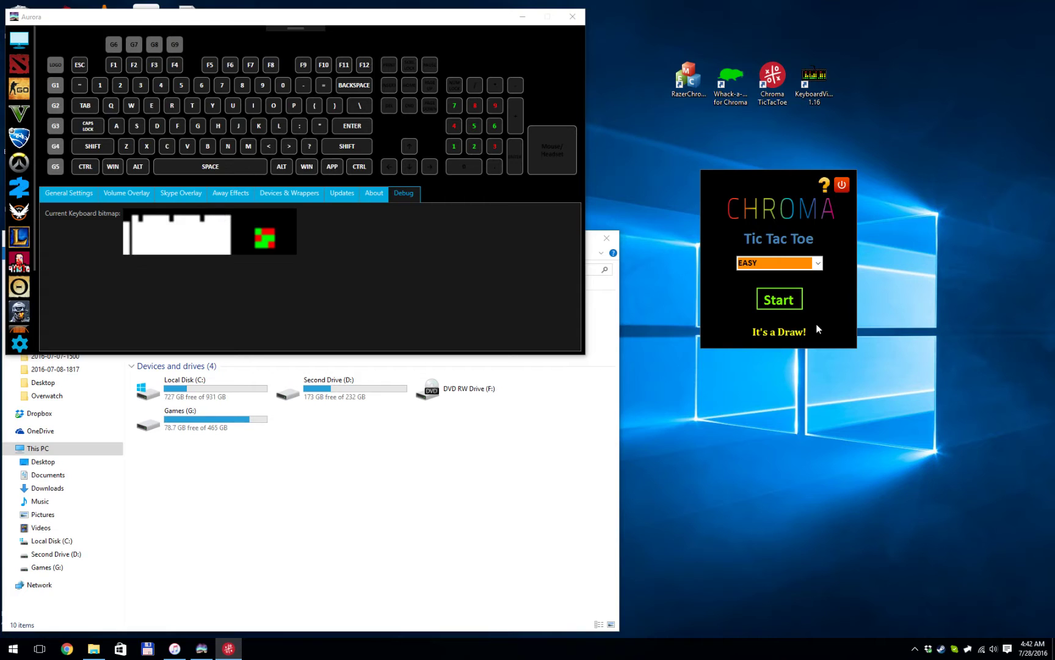
{"action": "left_click", "coordinate": [842, 185]}
Launch Keyboard Visualizer 1.16, move its window beside Aurora and set the amplitude to 300%.
{"action": "double_click", "coordinate": [816, 79]}
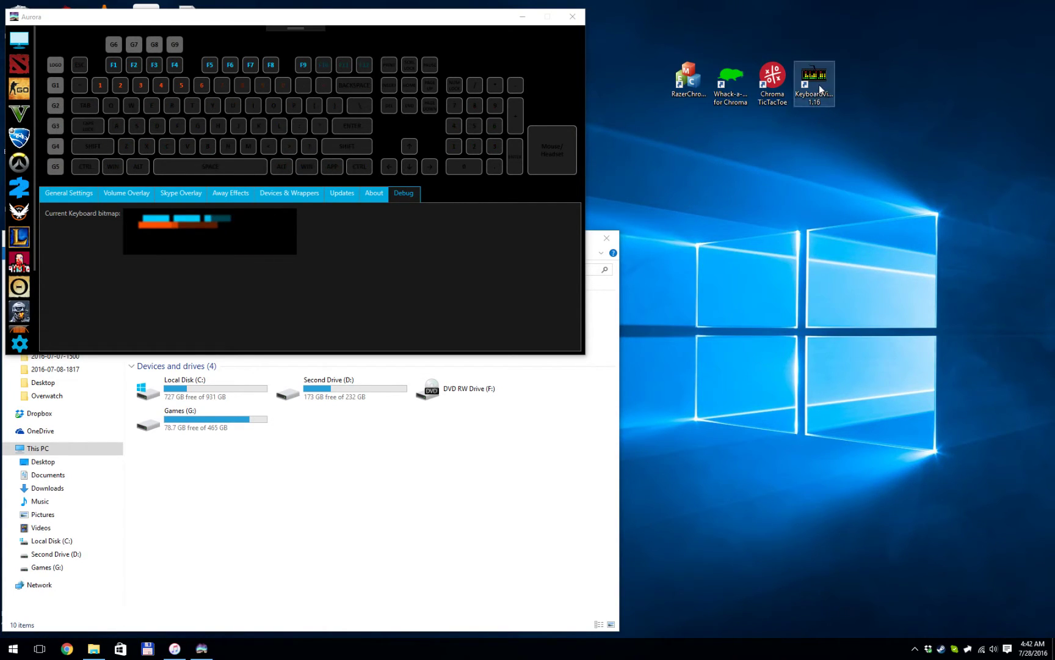
{"action": "left_click", "coordinate": [555, 337]}
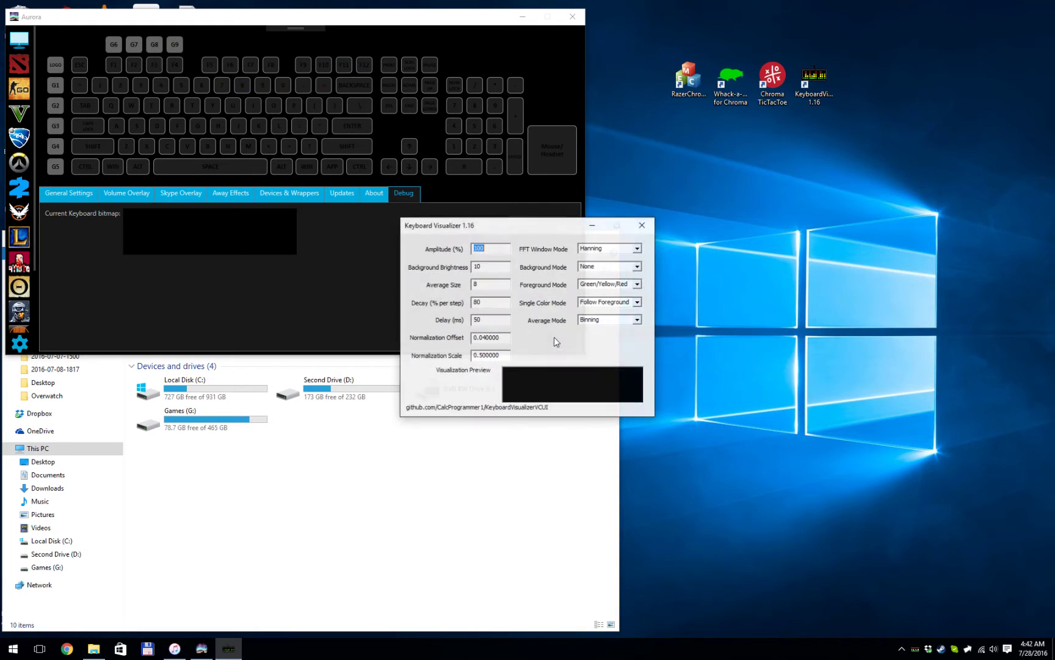
{"action": "left_click_drag", "start_coordinate": [527, 234], "coordinate": [759, 225]}
{"action": "left_click", "coordinate": [722, 242]}
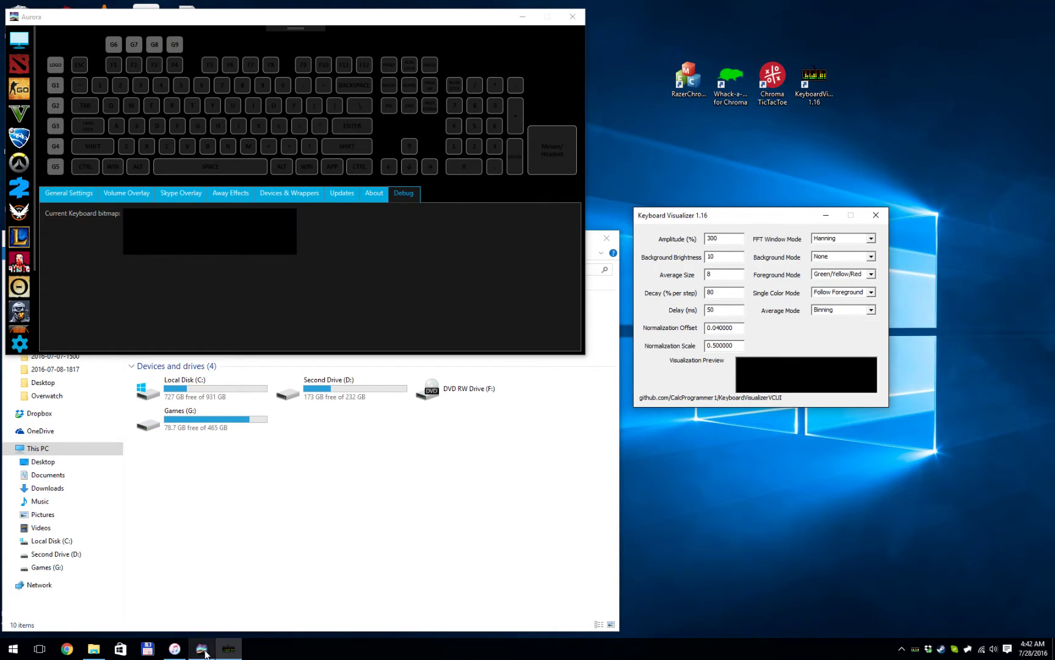
Switch to iTunes to play FAT REFUND, minimize it, and reposition the Keyboard Visualizer window slightly.
{"action": "left_click", "coordinate": [176, 649]}
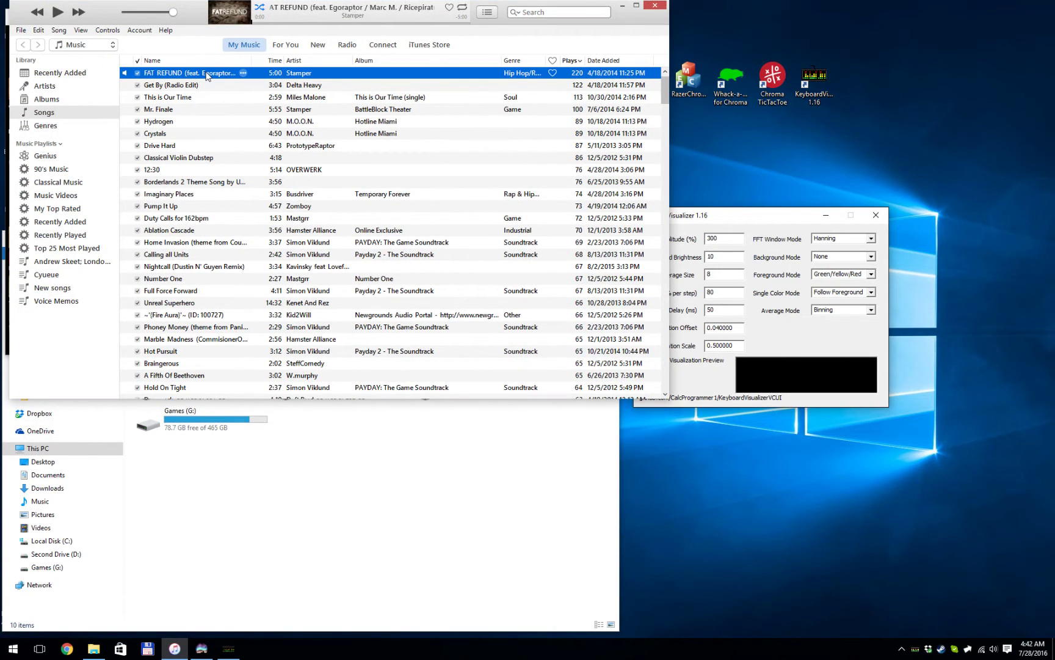
{"action": "left_click", "coordinate": [622, 6]}
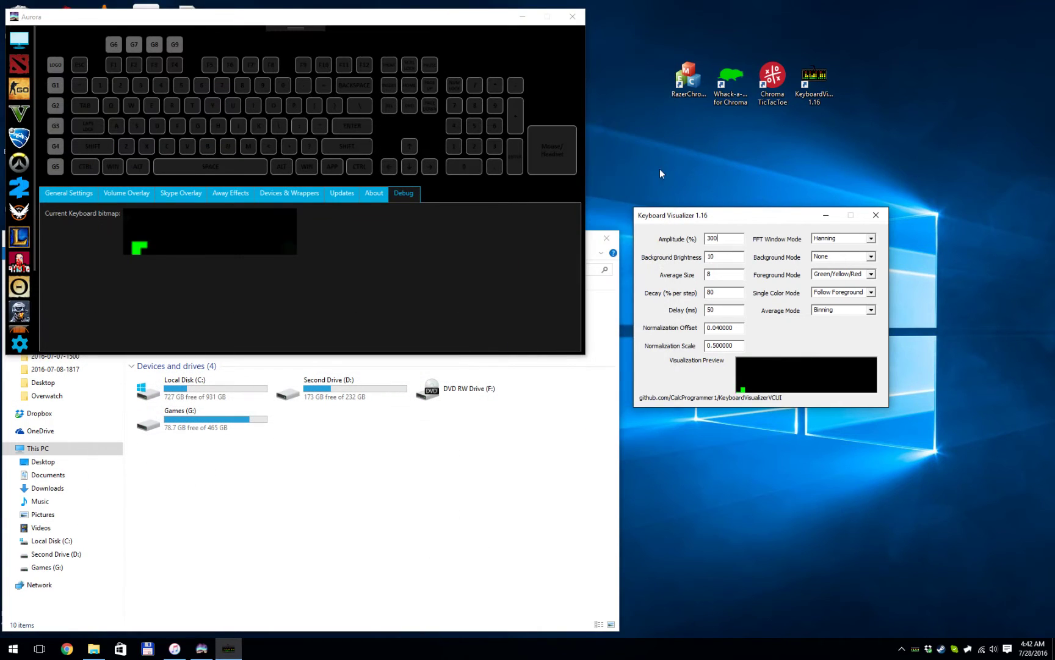
{"action": "left_click_drag", "start_coordinate": [667, 217], "coordinate": [657, 228]}
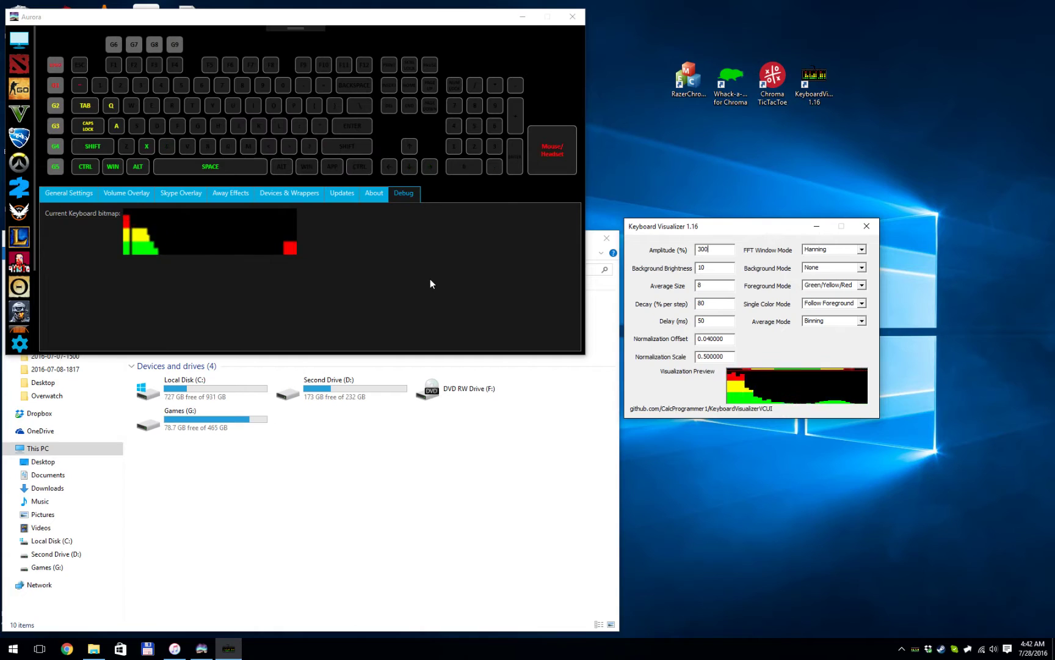
Try the Blue/Cyan/White foreground mode in Keyboard Visualizer, and return it to Green/Yellow/Red.
{"action": "left_click", "coordinate": [861, 285]}
{"action": "left_click", "coordinate": [863, 286]}
{"action": "key", "text": "Down"}
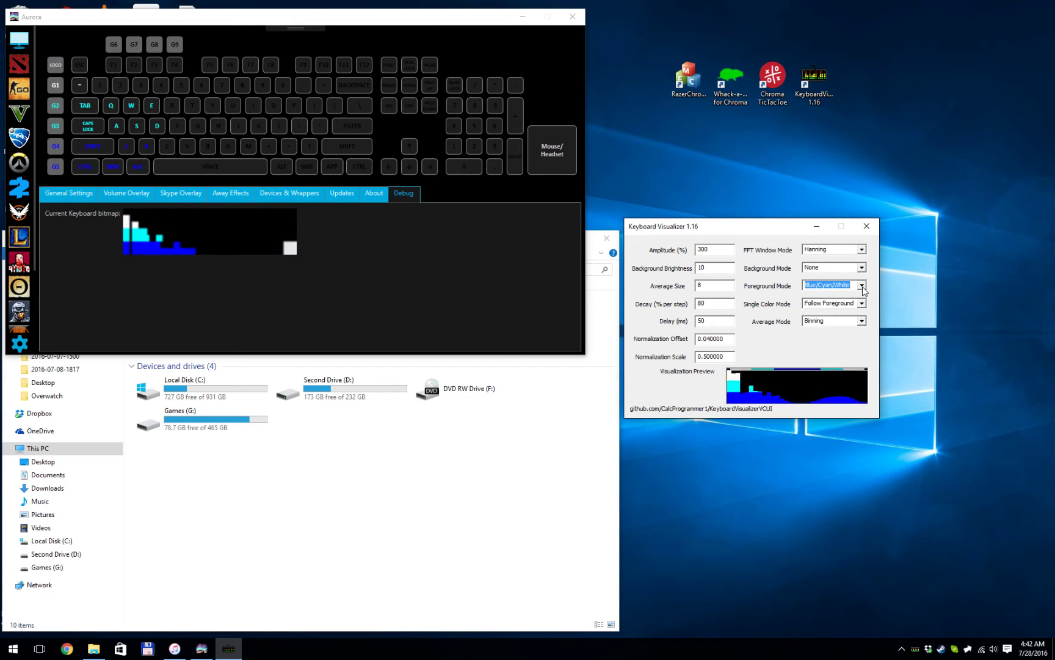
{"action": "key", "text": "Up"}
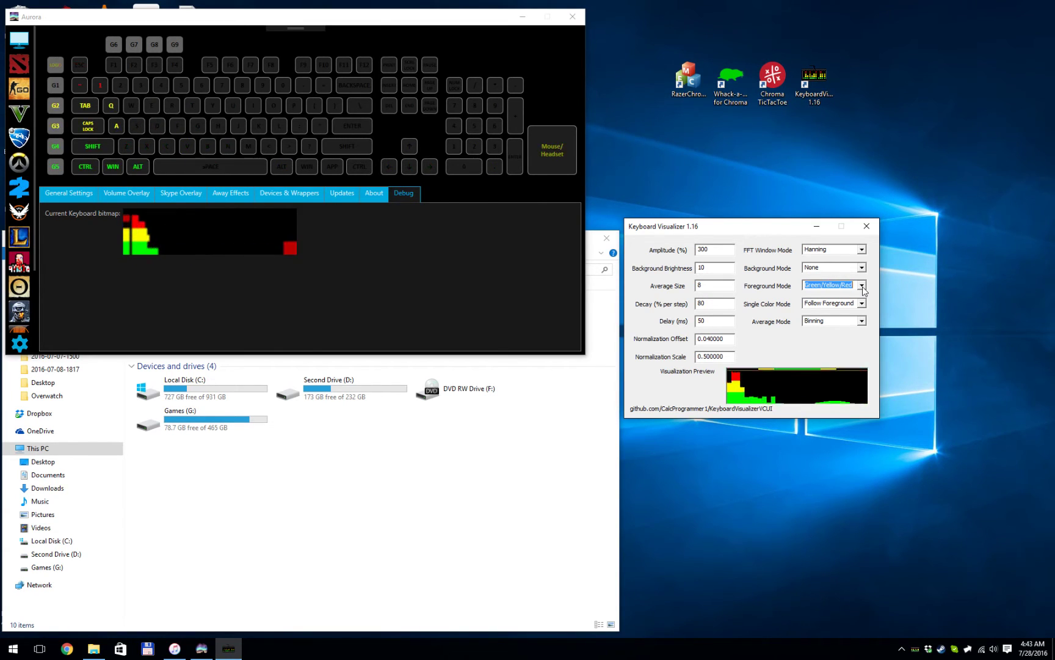
Cycle the single color mode through the solid colors, including White and Yellow, and restore Follow Foreground.
{"action": "left_click", "coordinate": [861, 303]}
{"action": "key", "text": "Down"}
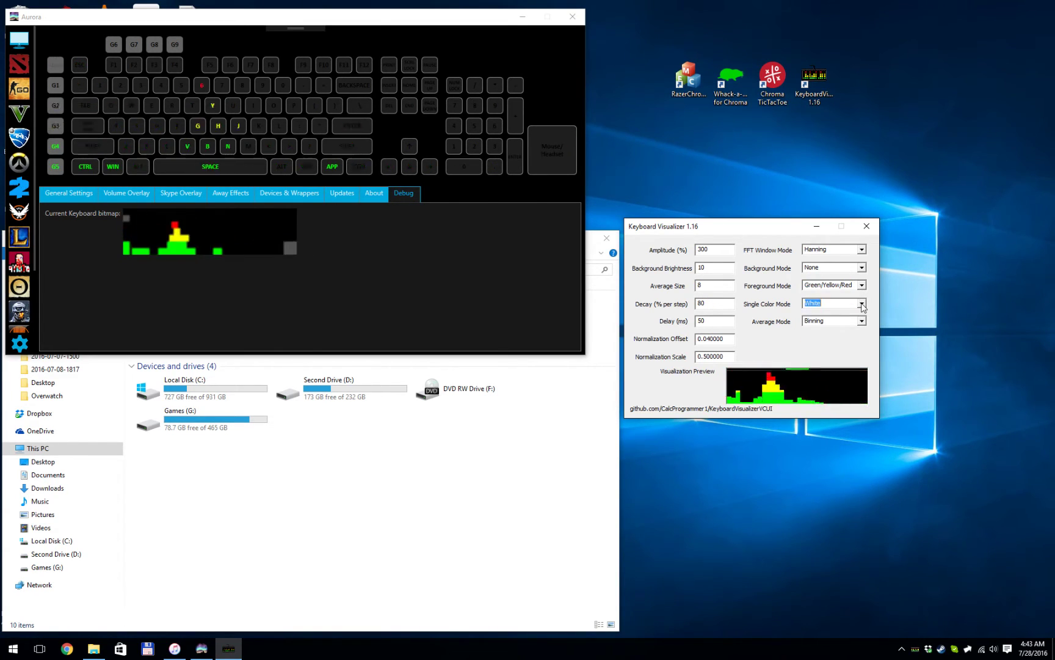
{"action": "key", "text": "Down"}
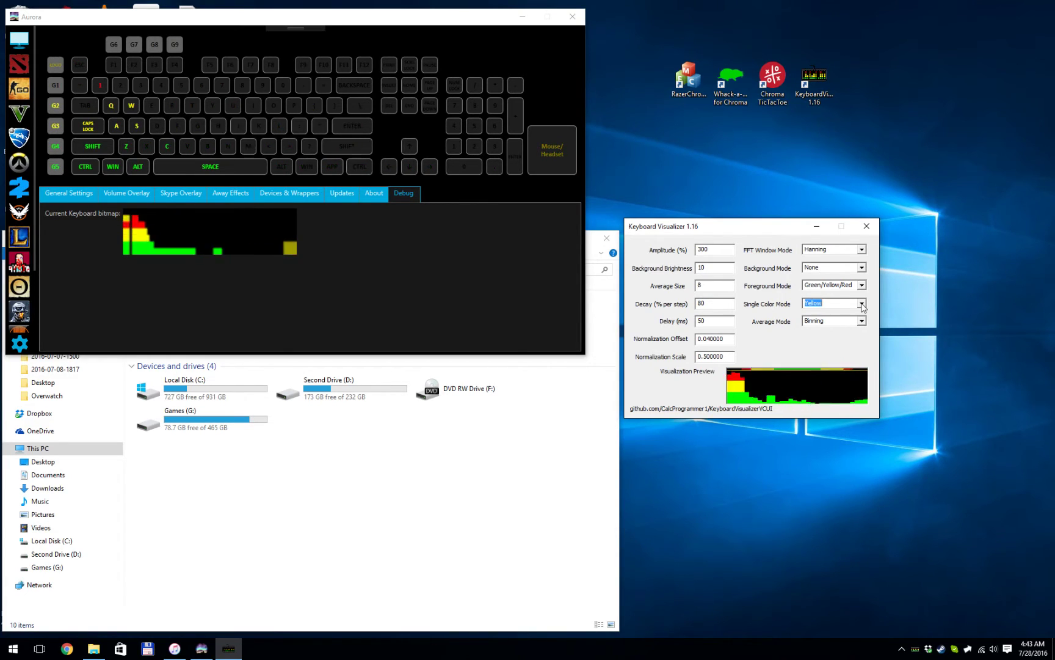
{"action": "key", "text": "Down"}
{"action": "key", "text": "Down"}
{"action": "key", "text": "Down"}
{"action": "key", "text": "Down"}
{"action": "key", "text": "Down"}
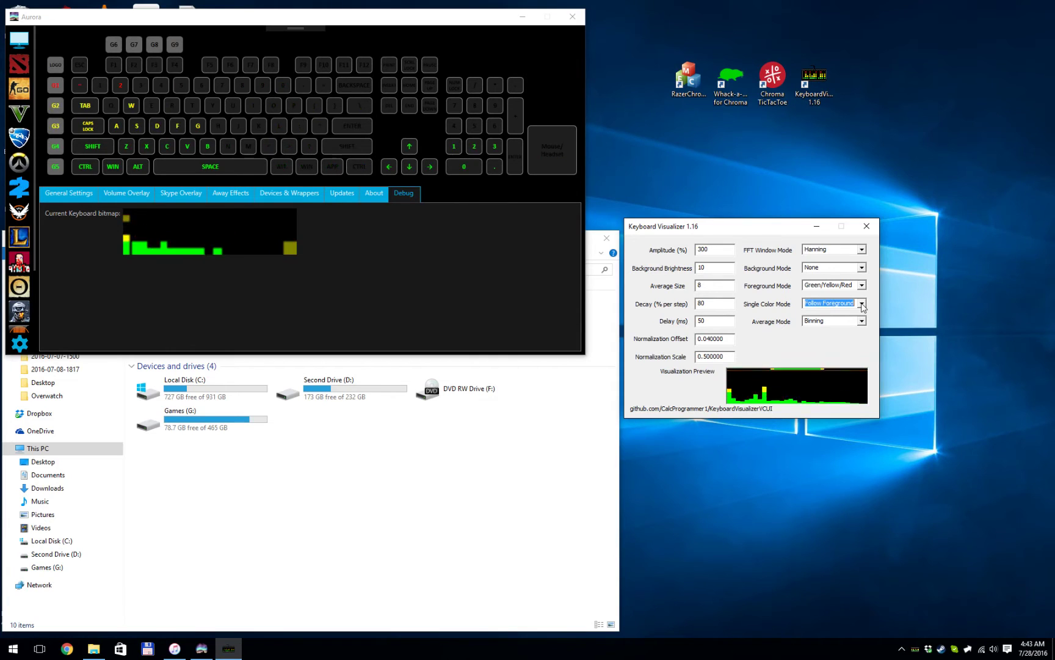
Switch the foreground mode to Rainbow and on to Rainbow Inverse, and try the Low Pass average mode.
{"action": "left_click", "coordinate": [861, 286]}
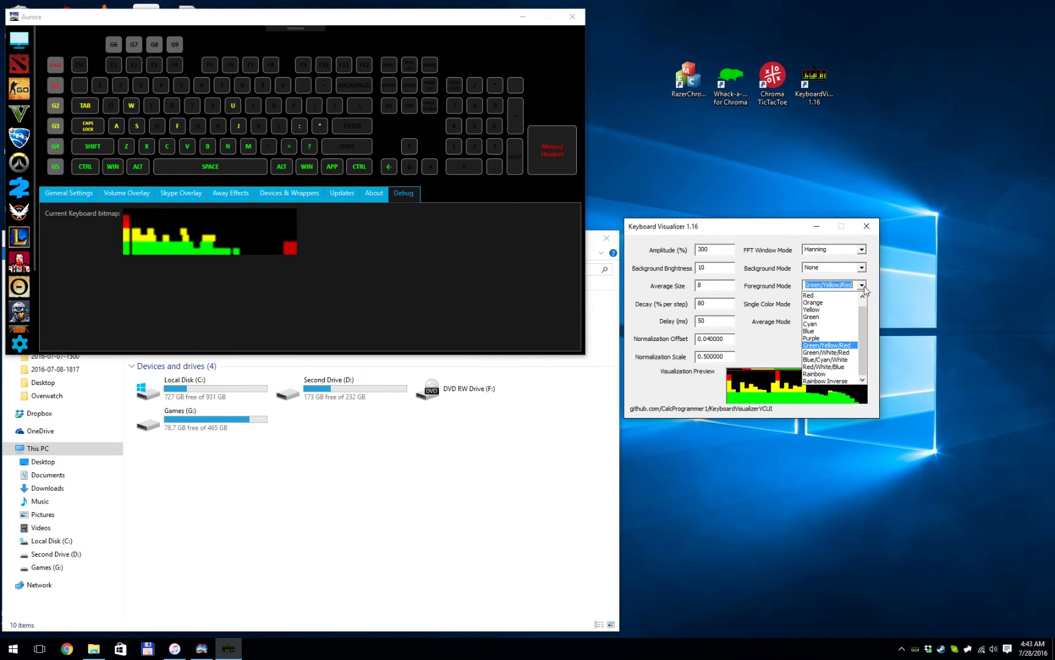
{"action": "left_click", "coordinate": [827, 330]}
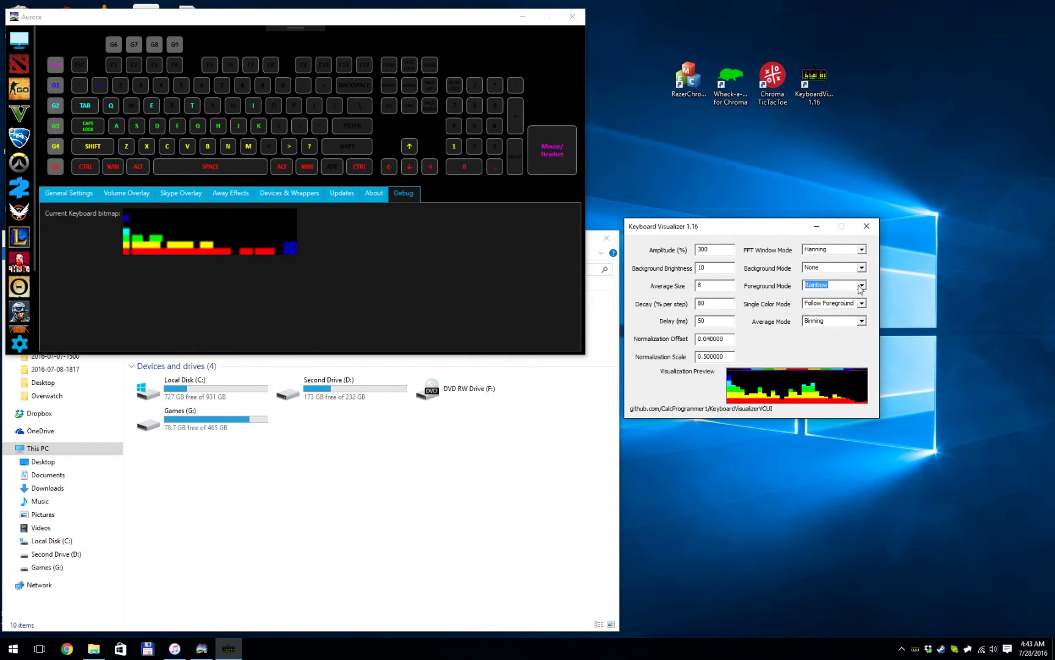
{"action": "scroll", "coordinate": [861, 289], "scroll_direction": "down", "scroll_amount": 1}
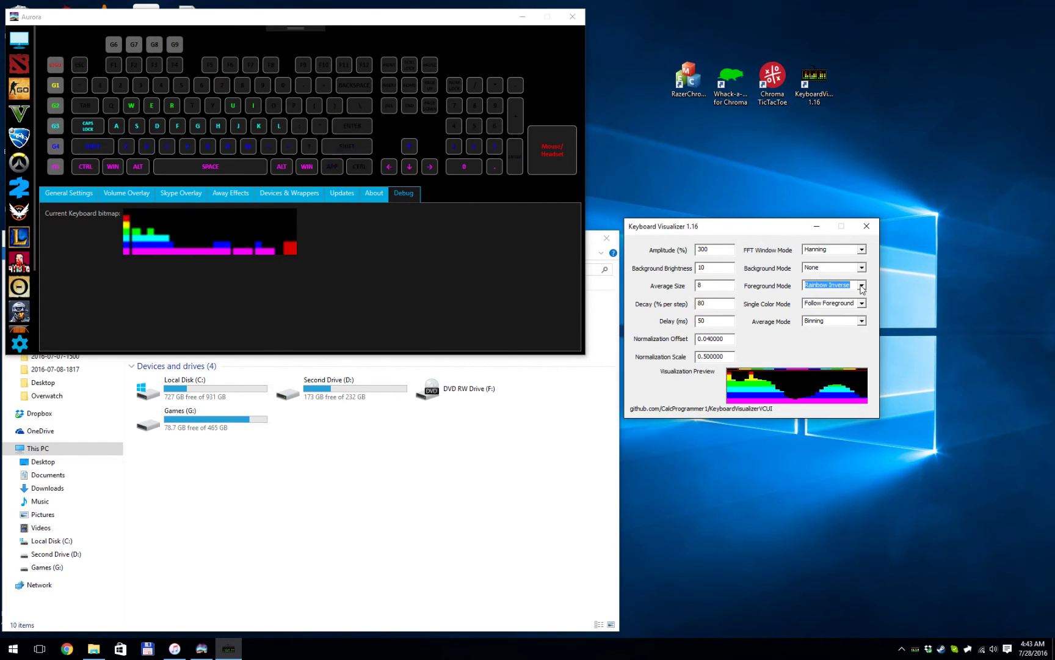
{"action": "left_click", "coordinate": [858, 322]}
{"action": "left_click", "coordinate": [818, 338]}
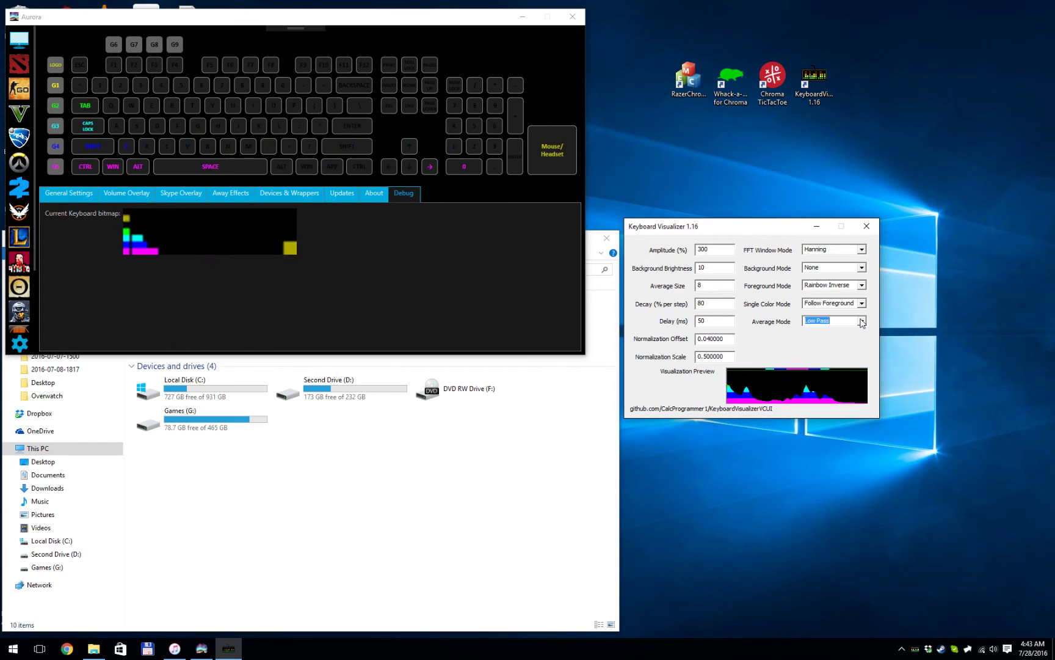
Set the background mode to Cyan and the background brightness to 100.
{"action": "left_click", "coordinate": [862, 268]}
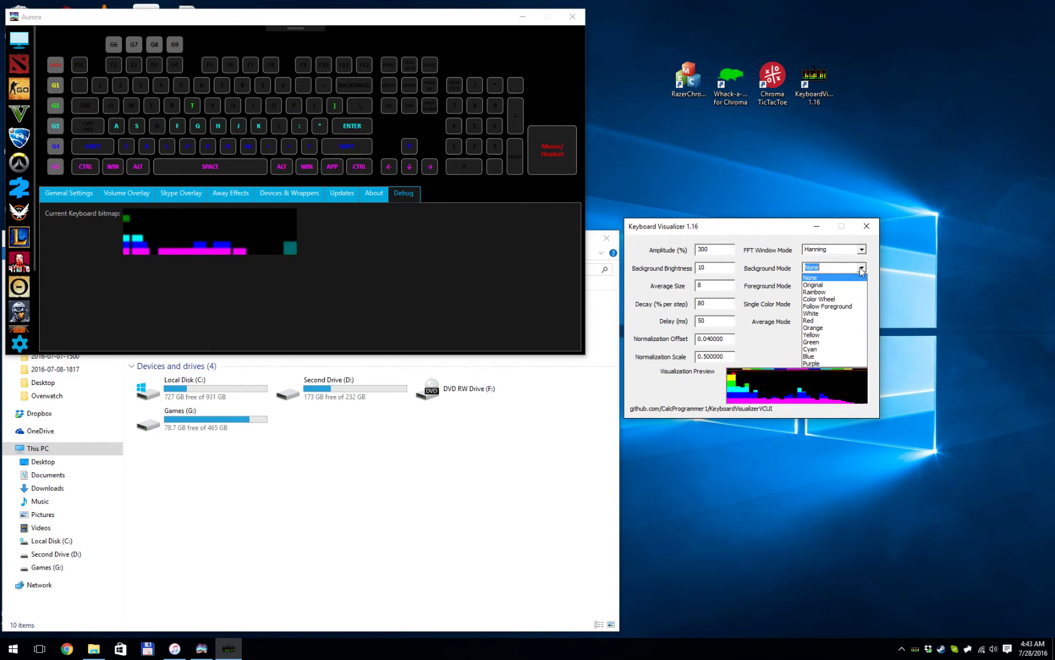
{"action": "left_click", "coordinate": [831, 349]}
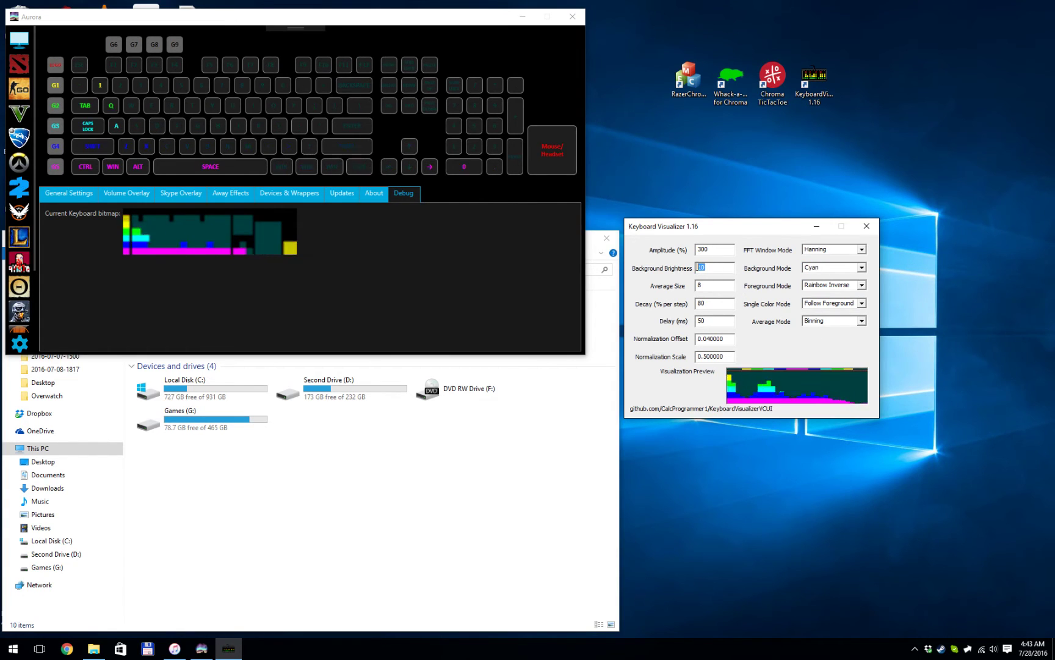
{"action": "type", "text": "1000"}
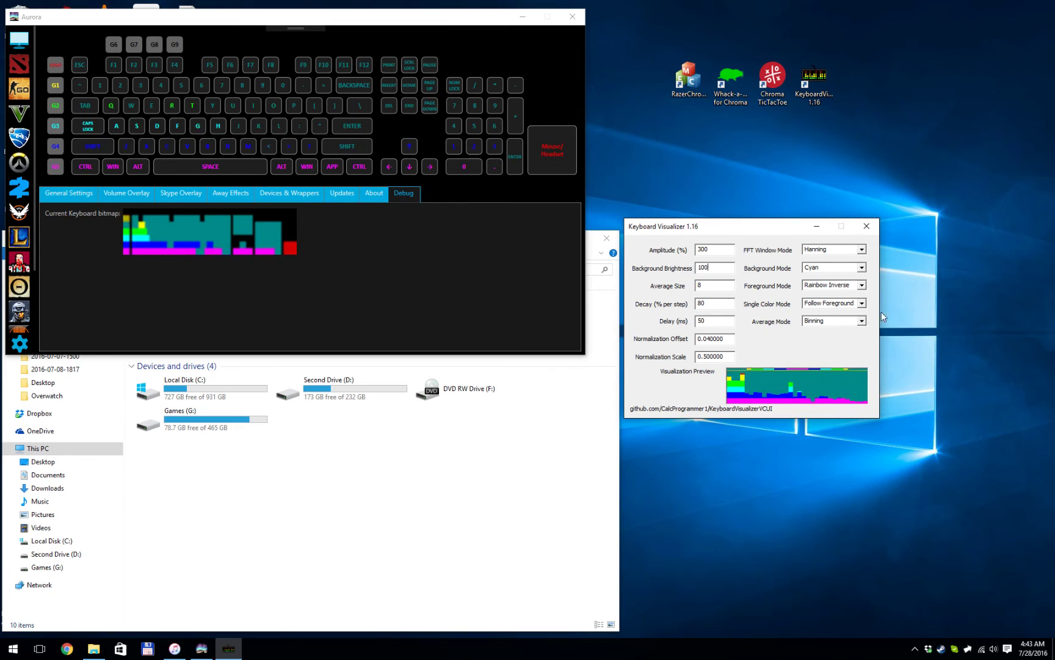
Try the Blue and Purple background modes, and step back to Cyan.
{"action": "left_click", "coordinate": [861, 268]}
{"action": "key", "text": "Down"}
{"action": "key", "text": "Return"}
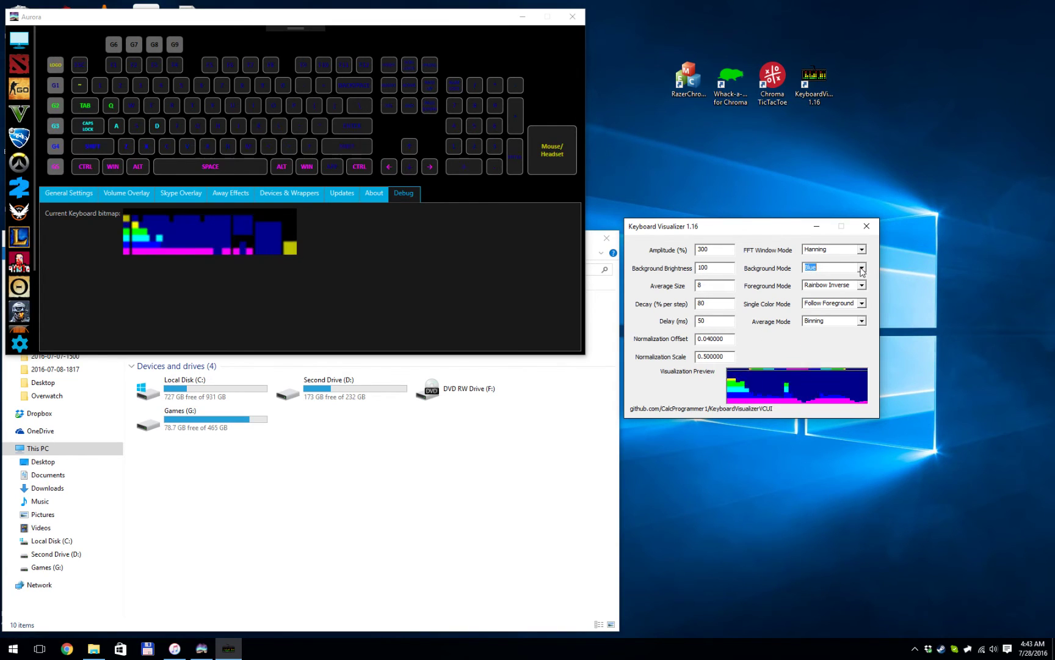
{"action": "key", "text": "Down"}
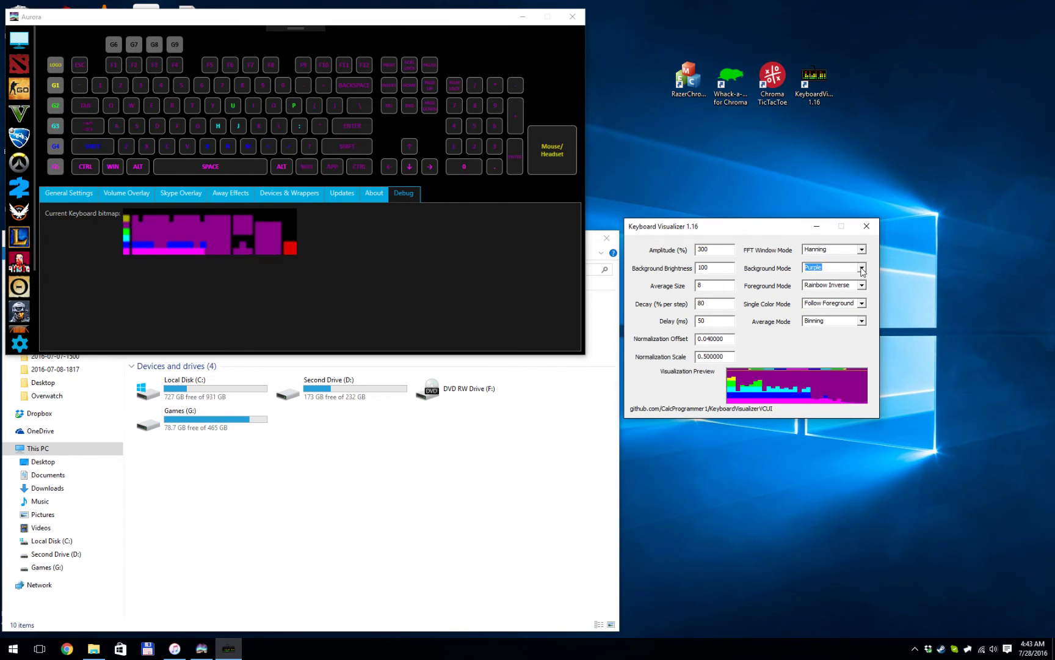
{"action": "key", "text": "Up"}
{"action": "key", "text": "Up"}
{"action": "key", "text": "Up"}
{"action": "key", "text": "Up"}
{"action": "key", "text": "Up"}
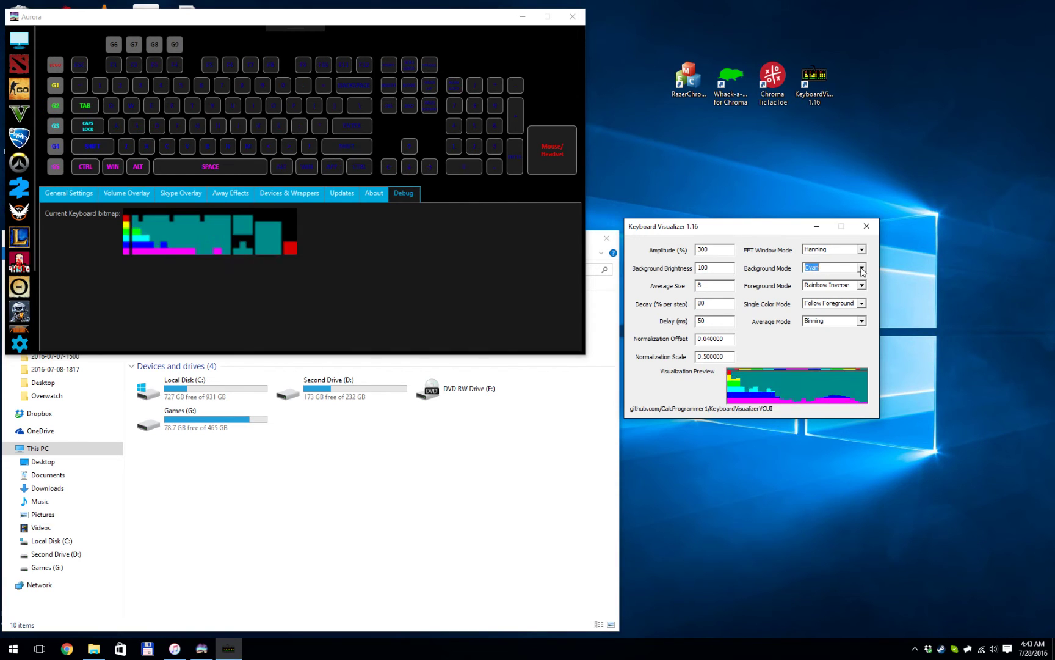
Step the background mode through Follow Foreground, Color Wheel and Rainbow, ending on None.
{"action": "key", "text": "Up"}
{"action": "key", "text": "Up"}
{"action": "key", "text": "Up"}
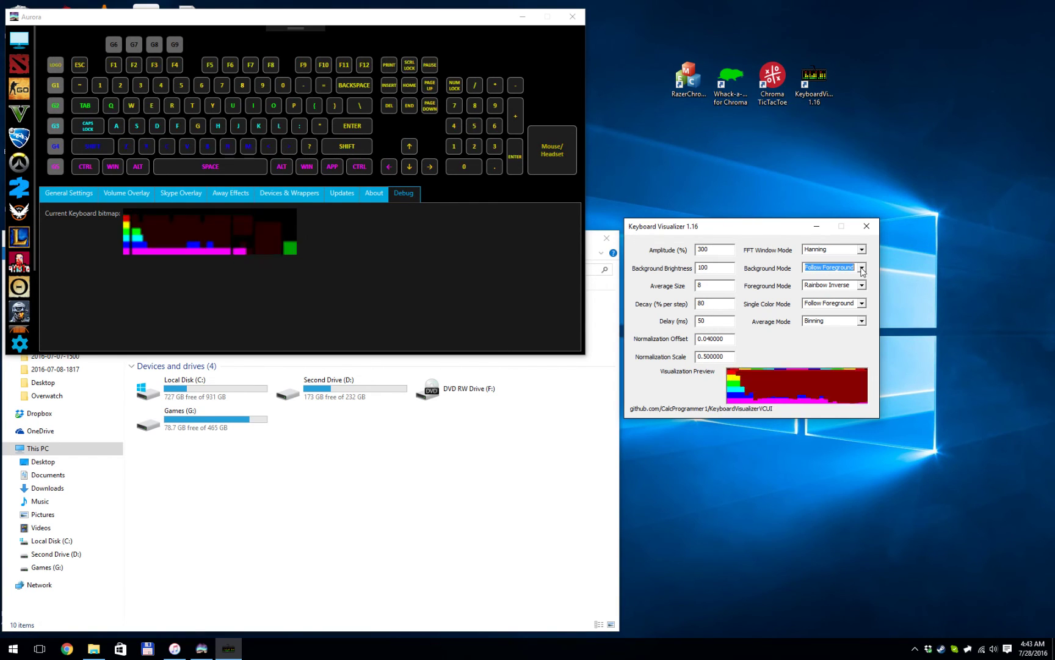
{"action": "key", "text": "Up"}
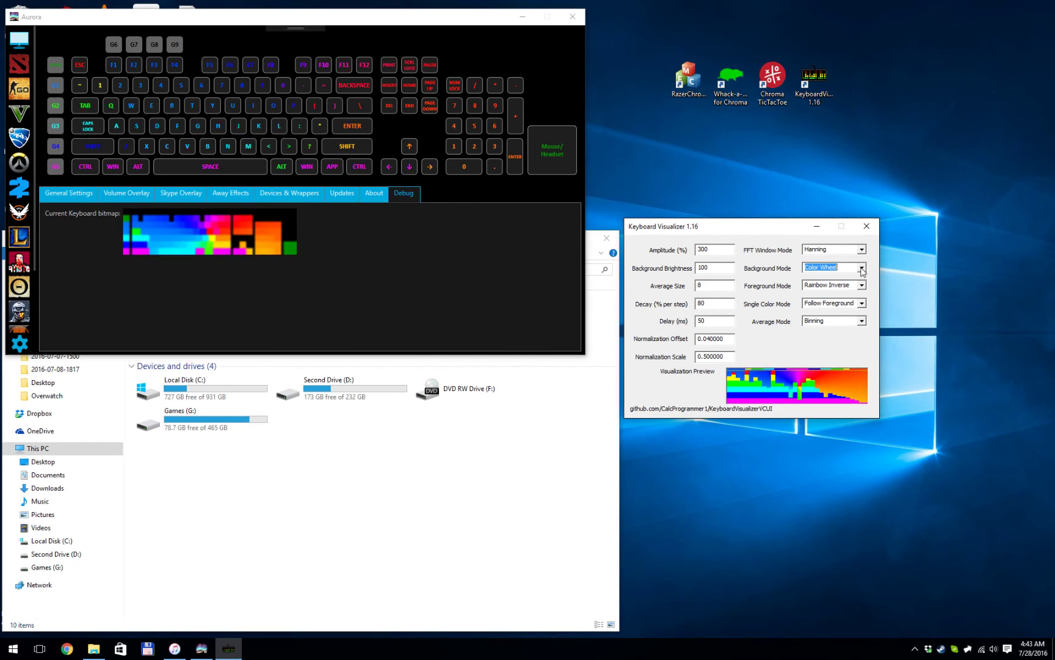
{"action": "key", "text": "Up"}
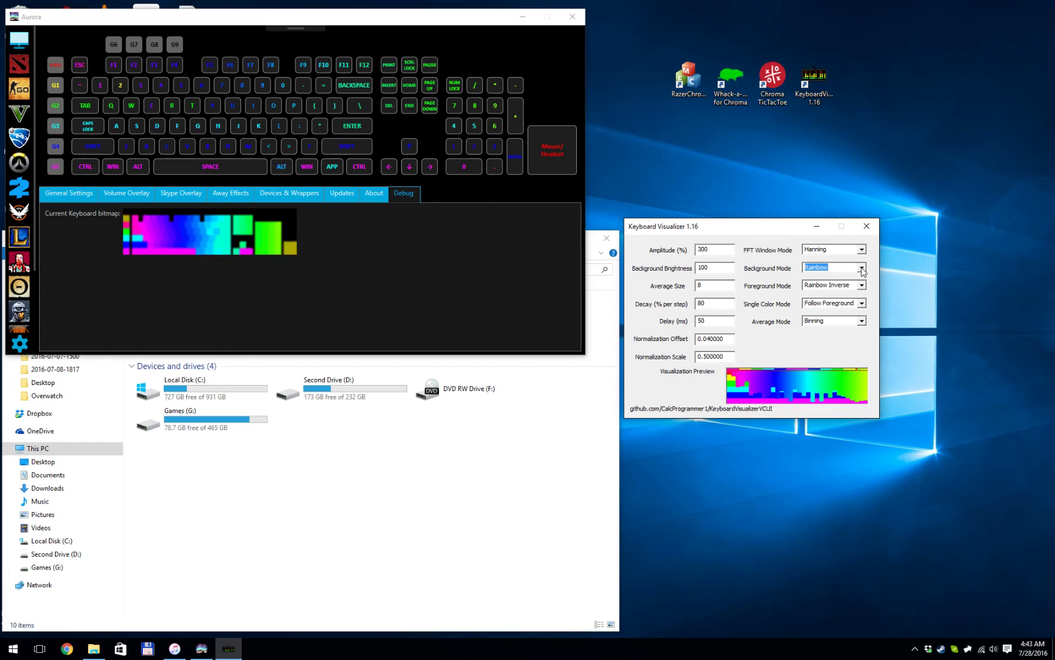
{"action": "key", "text": "Up"}
{"action": "key", "text": "Up"}
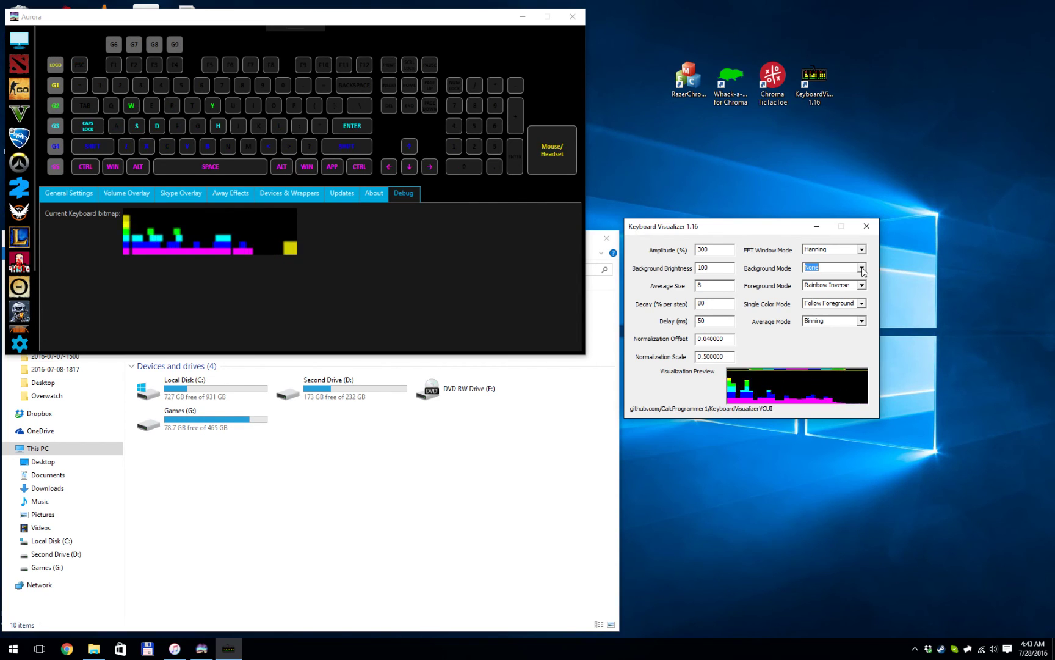
Move the Keyboard Visualizer window slightly higher, and switch to iTunes to pause the song.
{"action": "left_click_drag", "start_coordinate": [672, 226], "coordinate": [663, 197]}
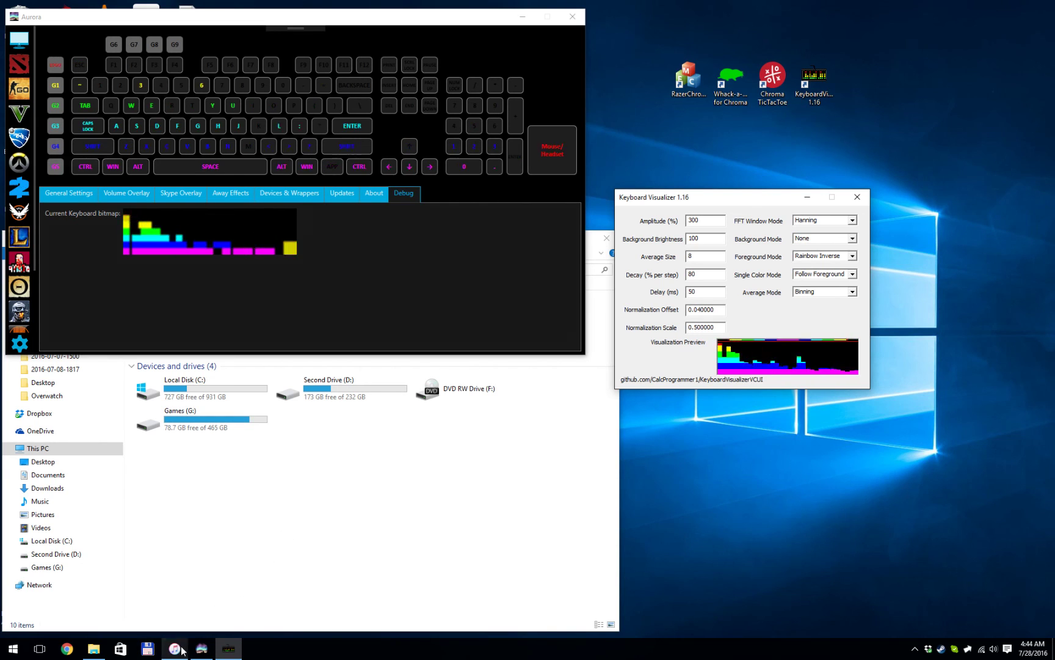
{"action": "left_click", "coordinate": [175, 649]}
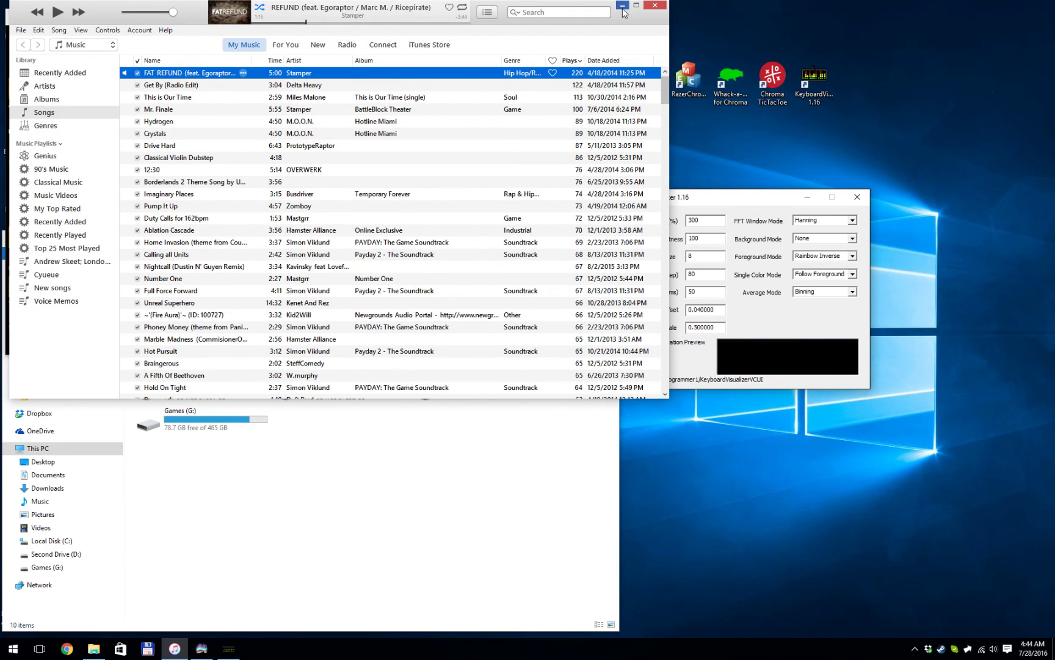